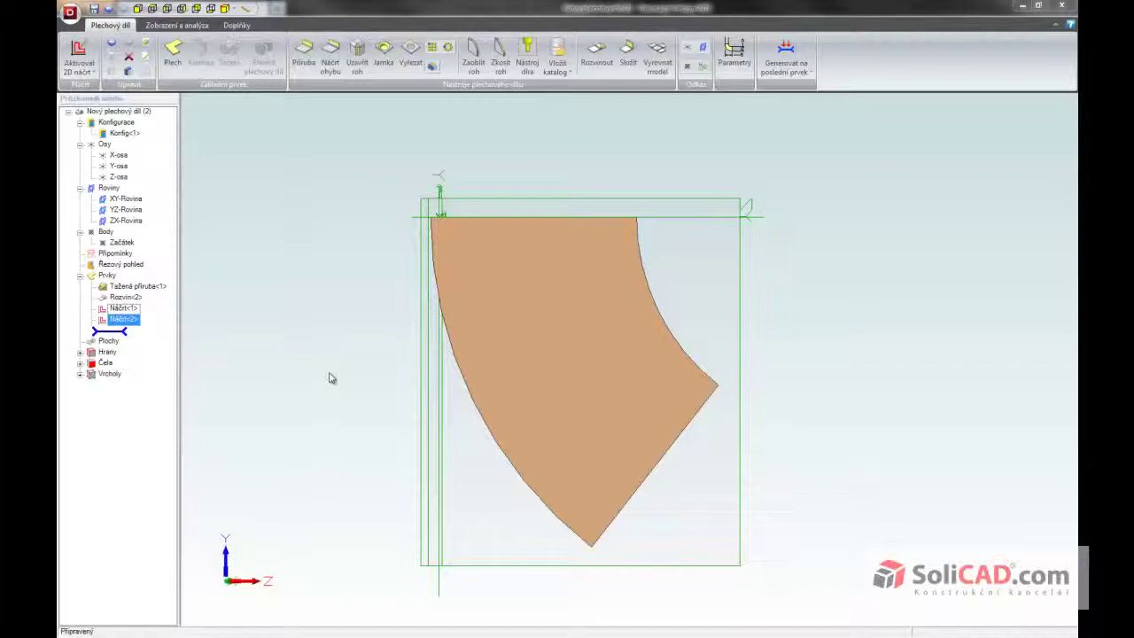
Step: Start a 2D sketch on the blank's face and draw a reference line across it
{"action": "right_click", "coordinate": [498, 321]}
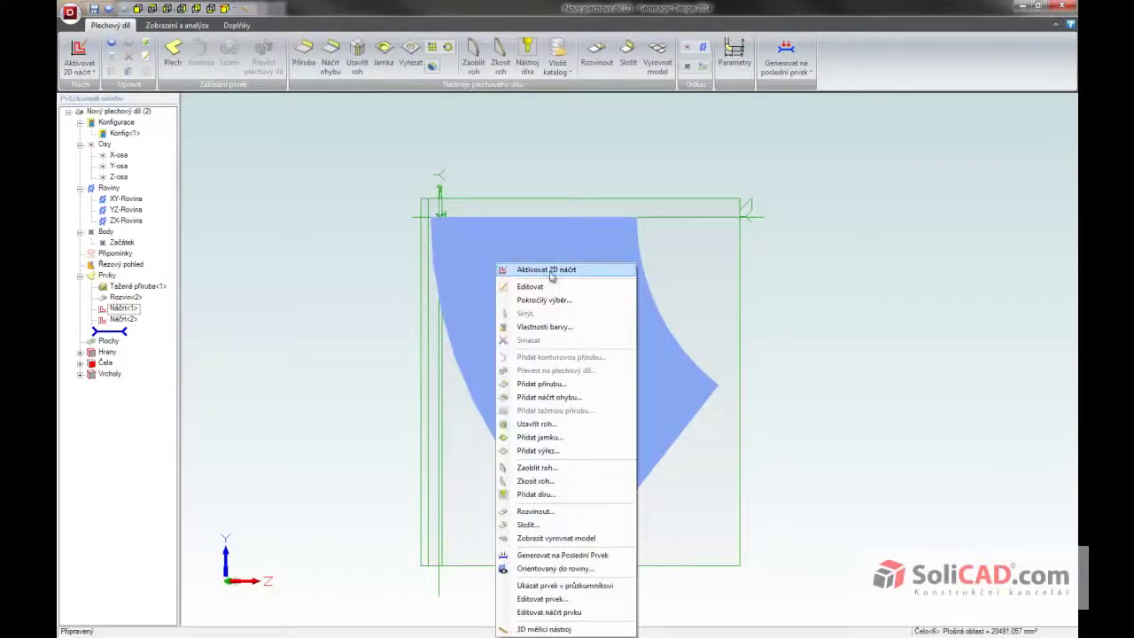
{"action": "left_click", "coordinate": [551, 270]}
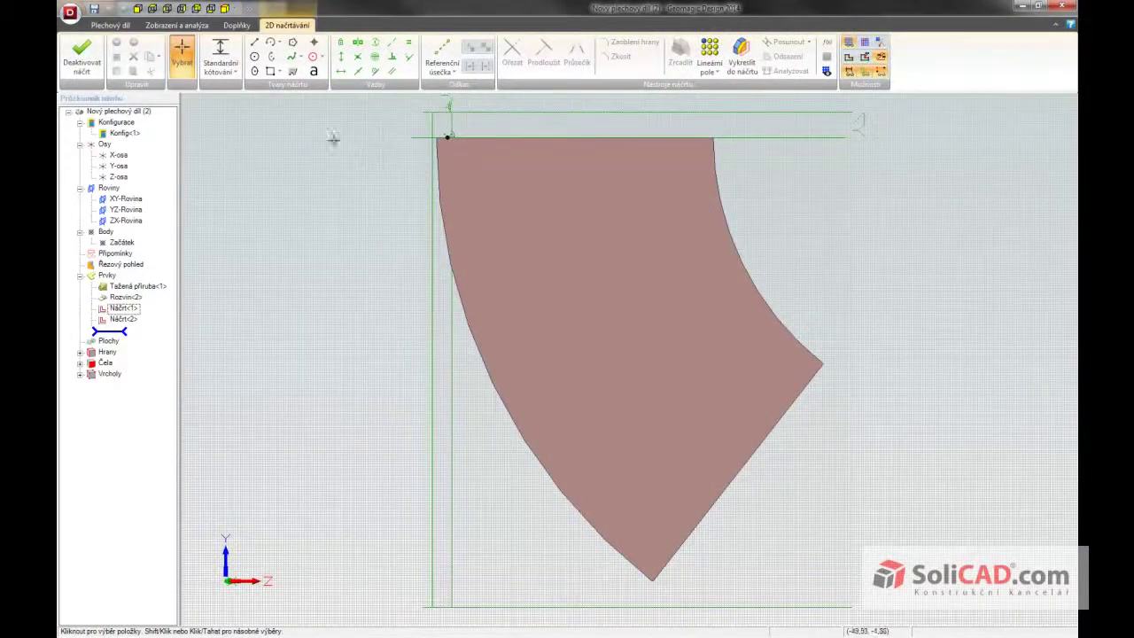
{"action": "left_click", "coordinate": [442, 55]}
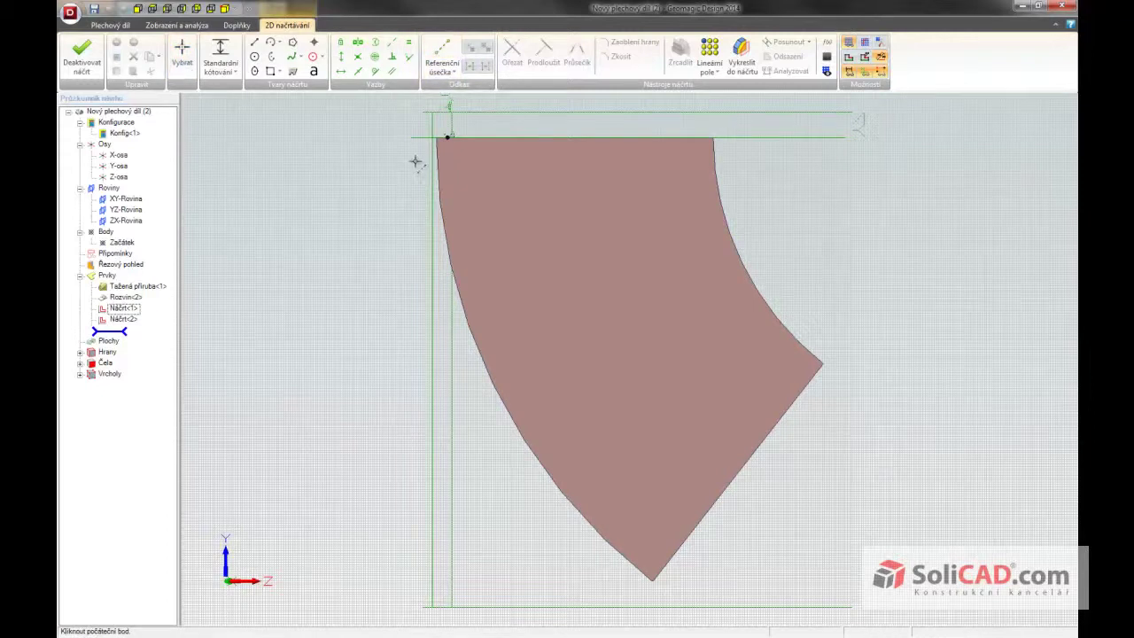
{"action": "left_click", "coordinate": [412, 156]}
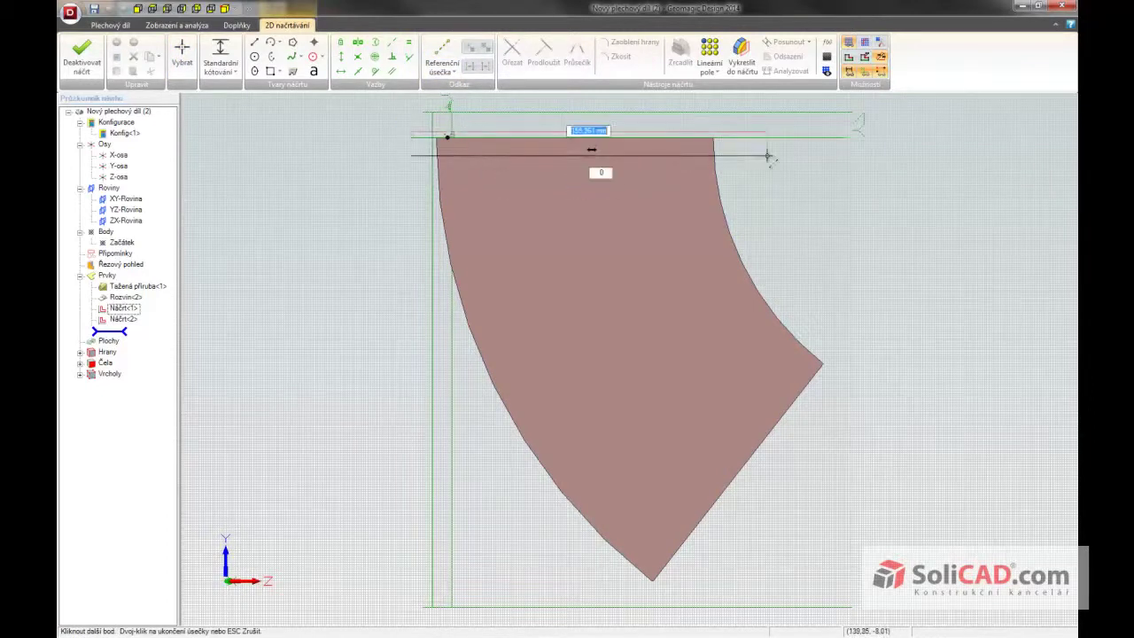
{"action": "left_click", "coordinate": [774, 171]}
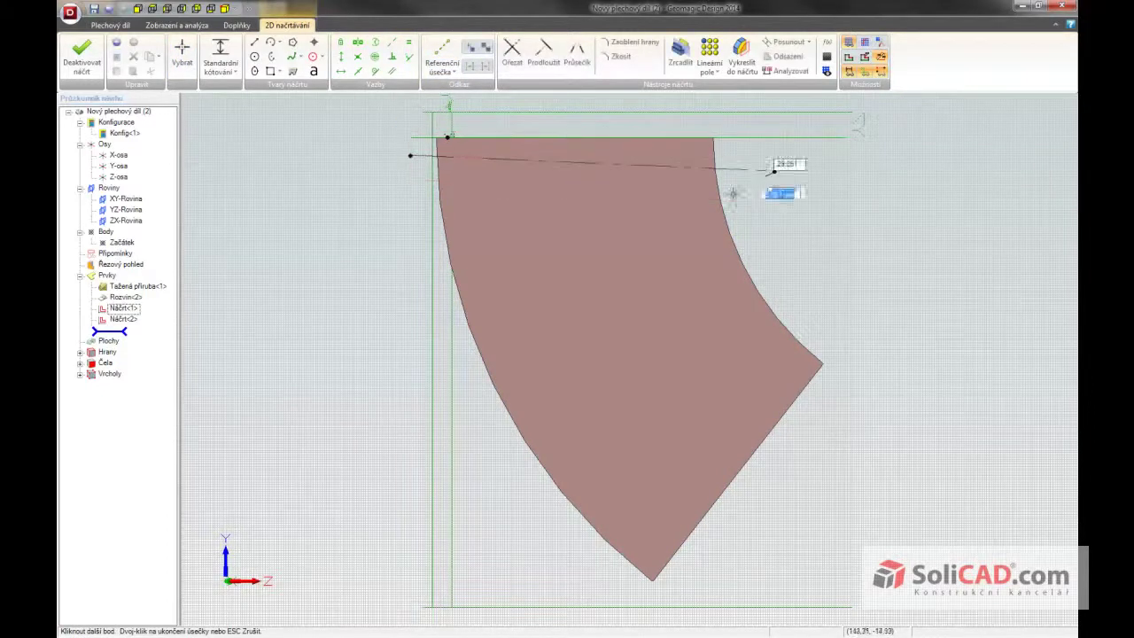
{"action": "key", "text": "Escape"}
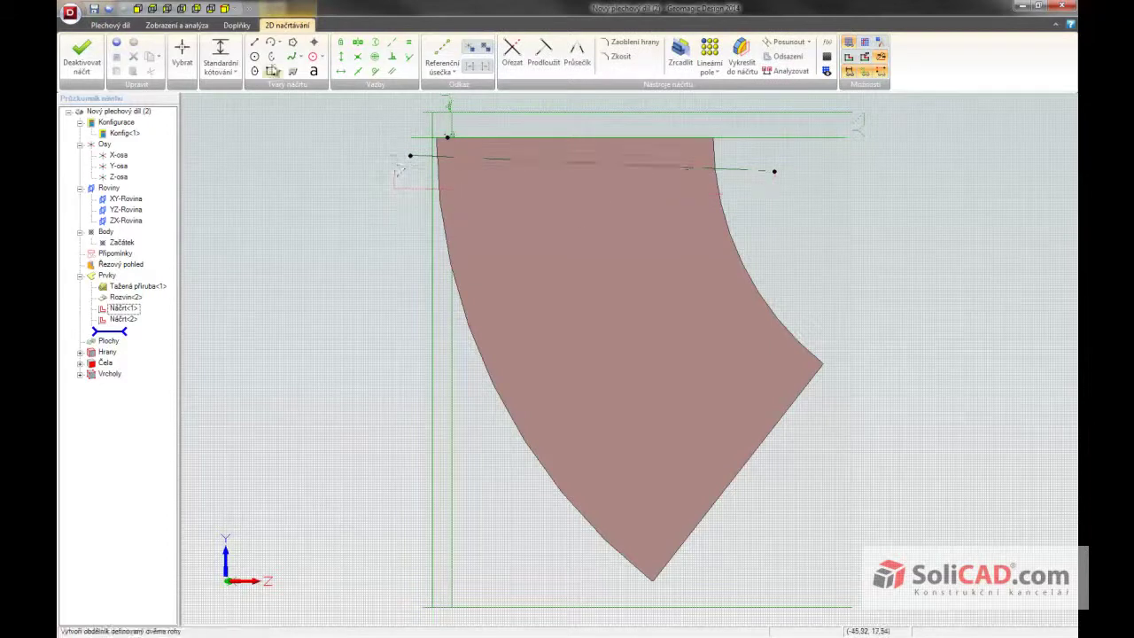
Step: Constrain the reference line parallel to the blank's top edge
{"action": "left_click", "coordinate": [395, 71]}
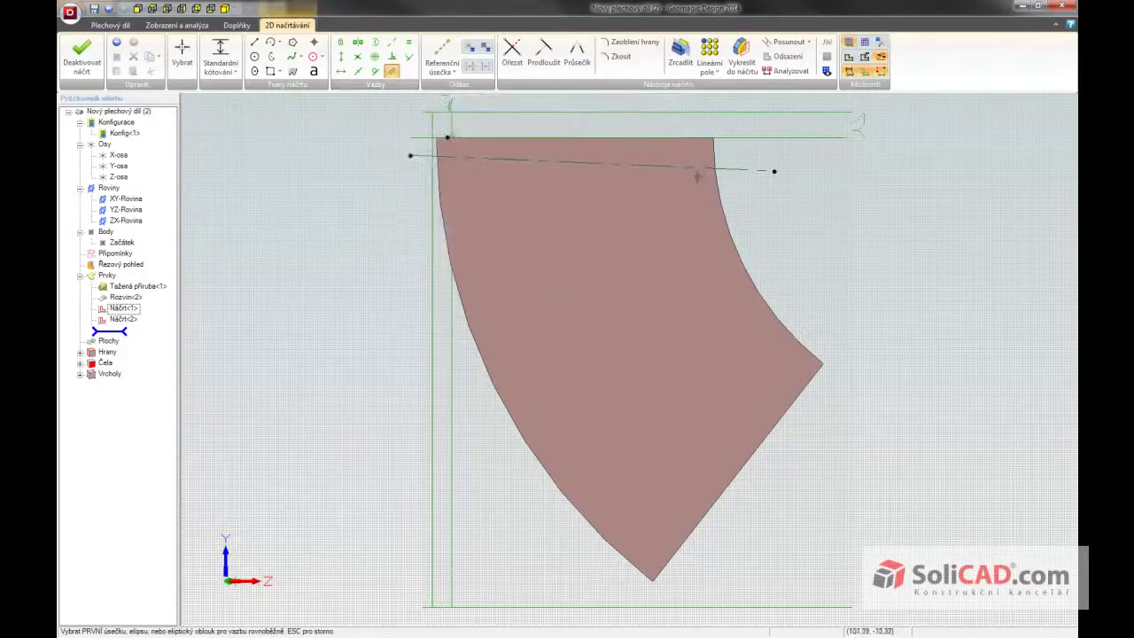
{"action": "left_click", "coordinate": [733, 139]}
{"action": "left_click", "coordinate": [730, 169]}
{"action": "left_click", "coordinate": [730, 170]}
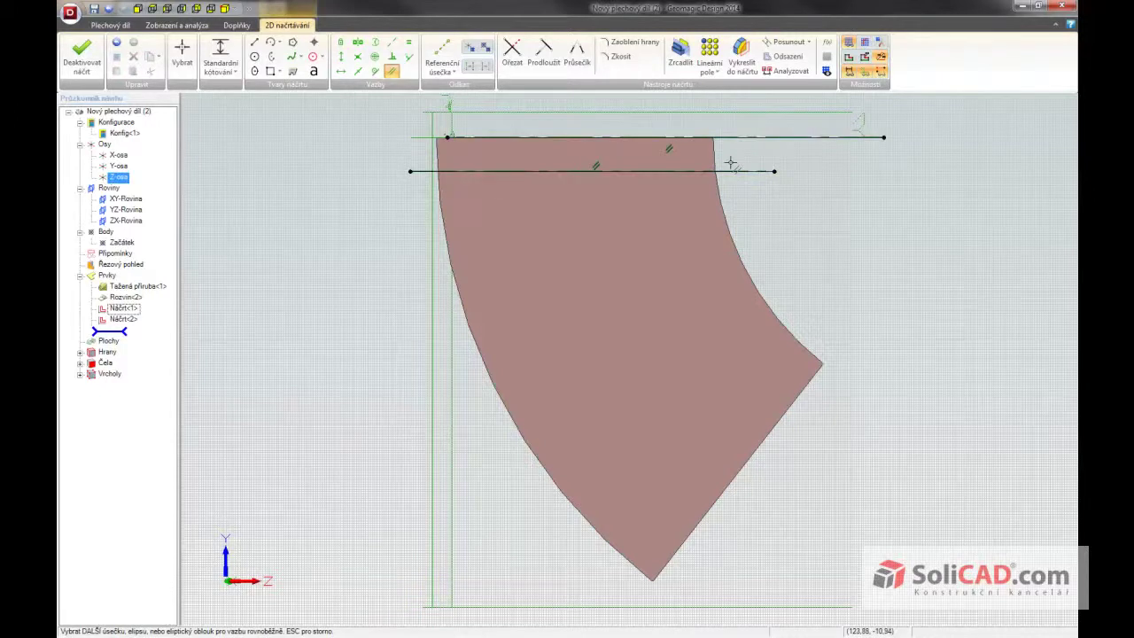
Step: Dimension the reference line 7 mm from the top edge
{"action": "left_click", "coordinate": [229, 55]}
{"action": "left_click", "coordinate": [229, 55]}
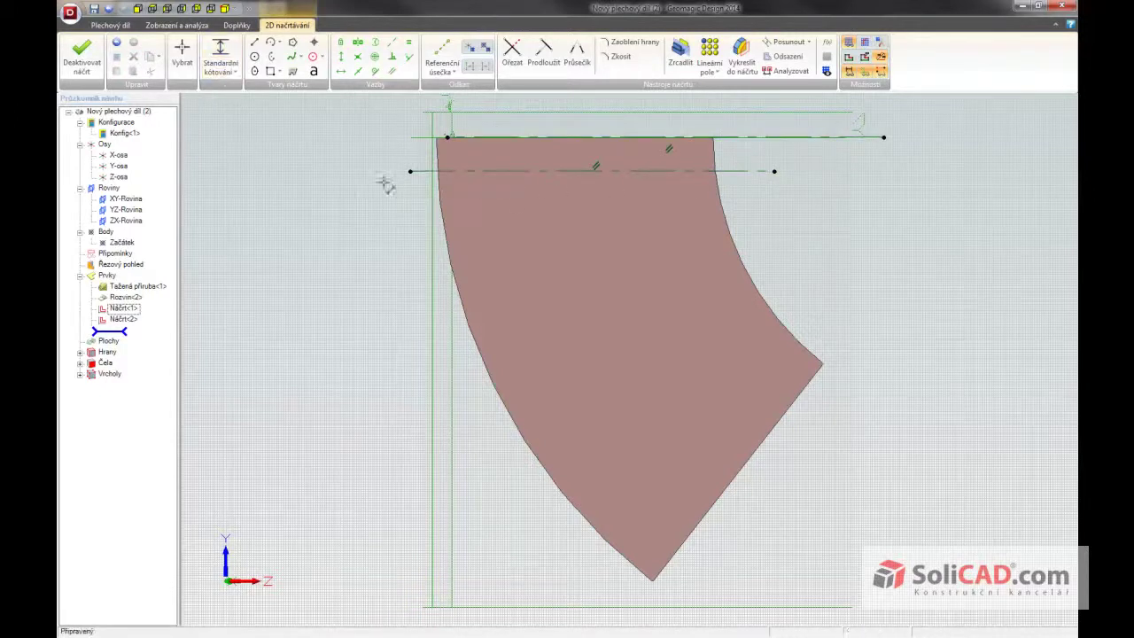
{"action": "left_click", "coordinate": [427, 171]}
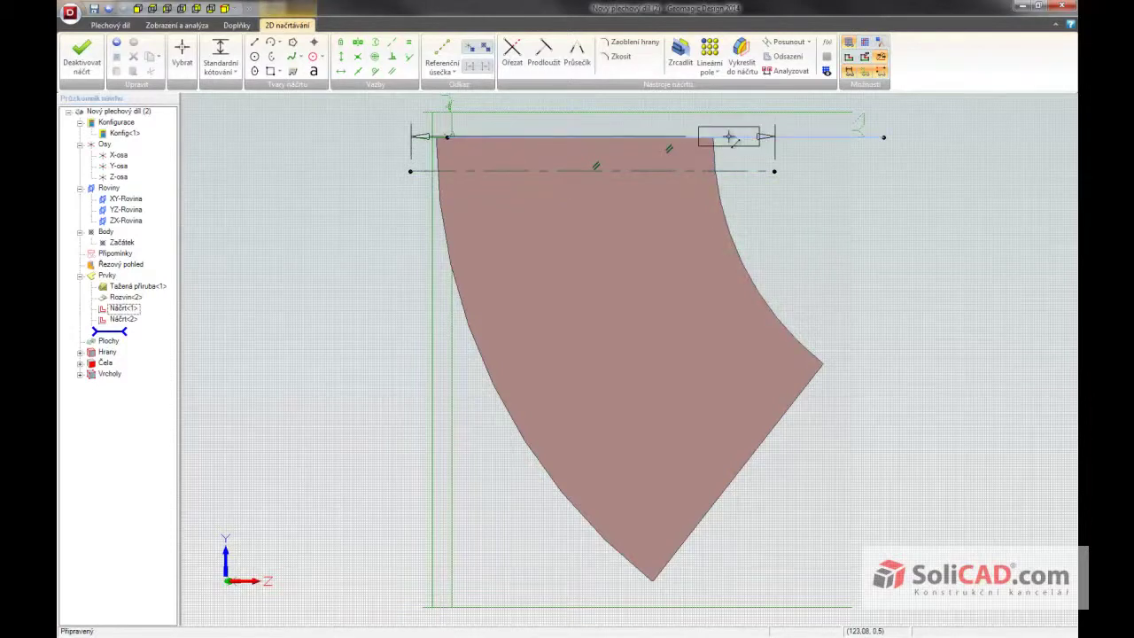
{"action": "left_click", "coordinate": [724, 138]}
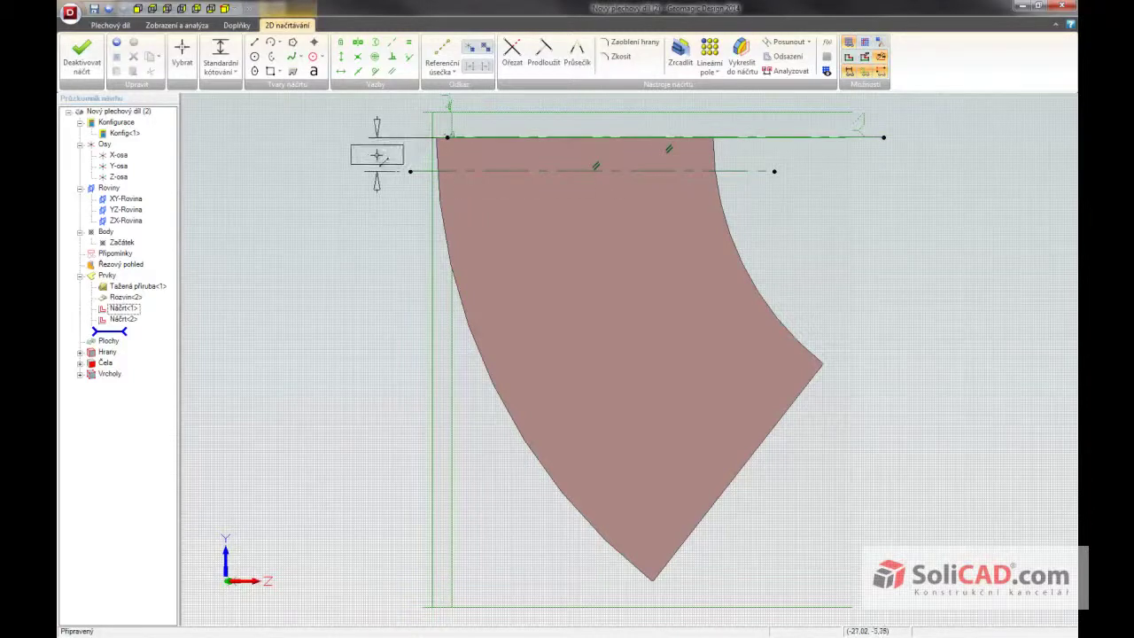
{"action": "left_click", "coordinate": [377, 156]}
{"action": "type", "text": "7"}
{"action": "key", "text": "Return"}
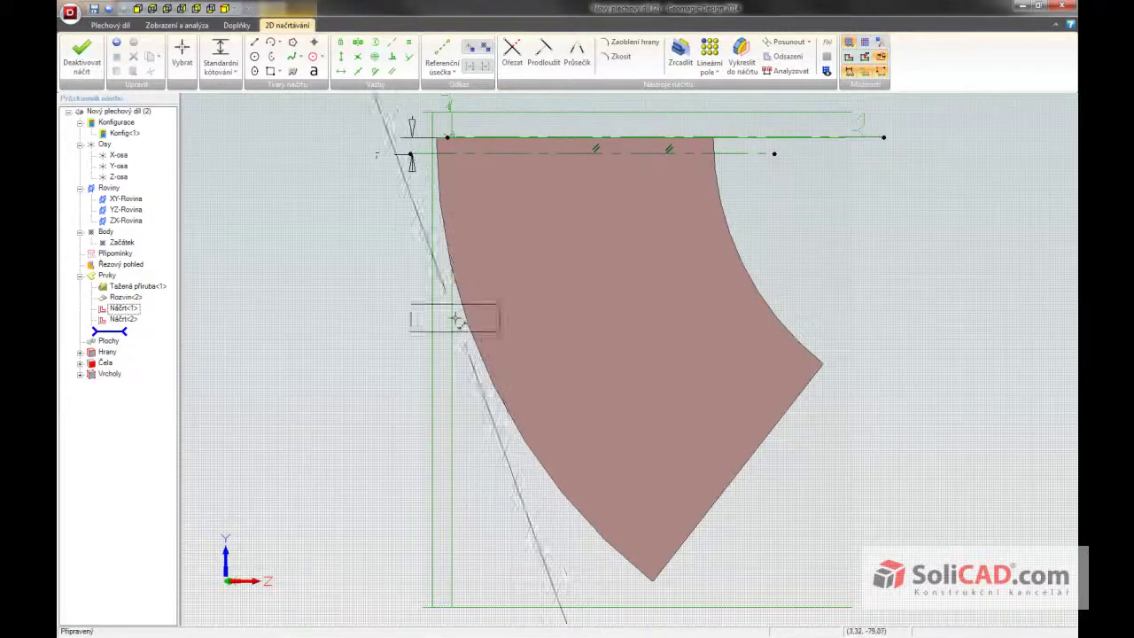
{"action": "key", "text": "Escape"}
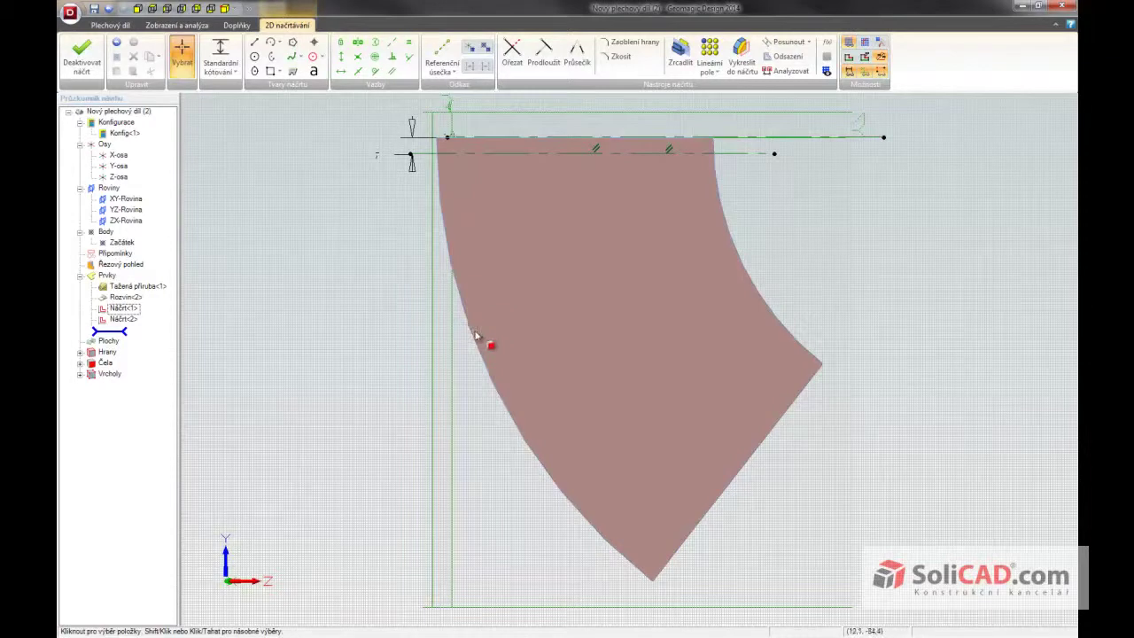
Step: Draw a reference circle with value 24 centred on the blank's top corner
{"action": "left_click", "coordinate": [472, 337]}
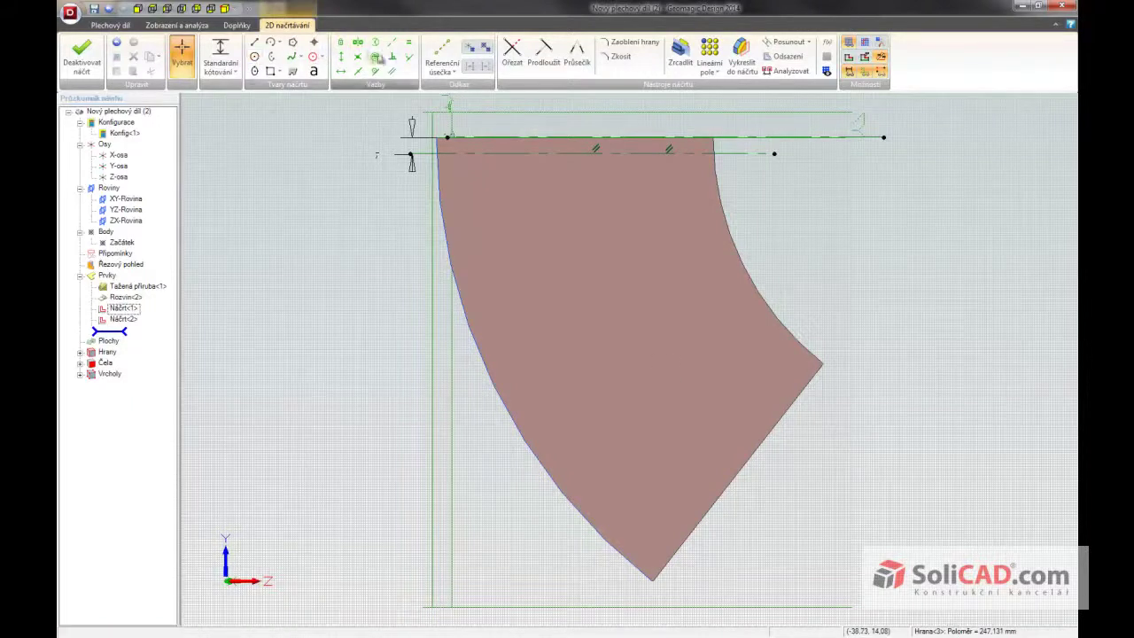
{"action": "left_click", "coordinate": [442, 69]}
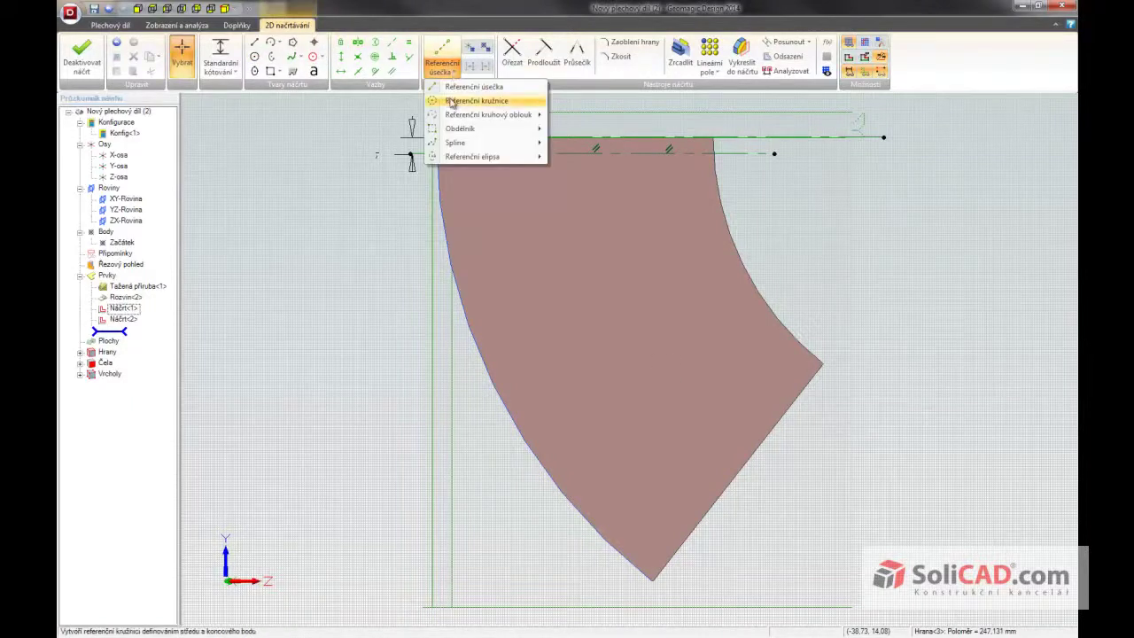
{"action": "left_click", "coordinate": [453, 101]}
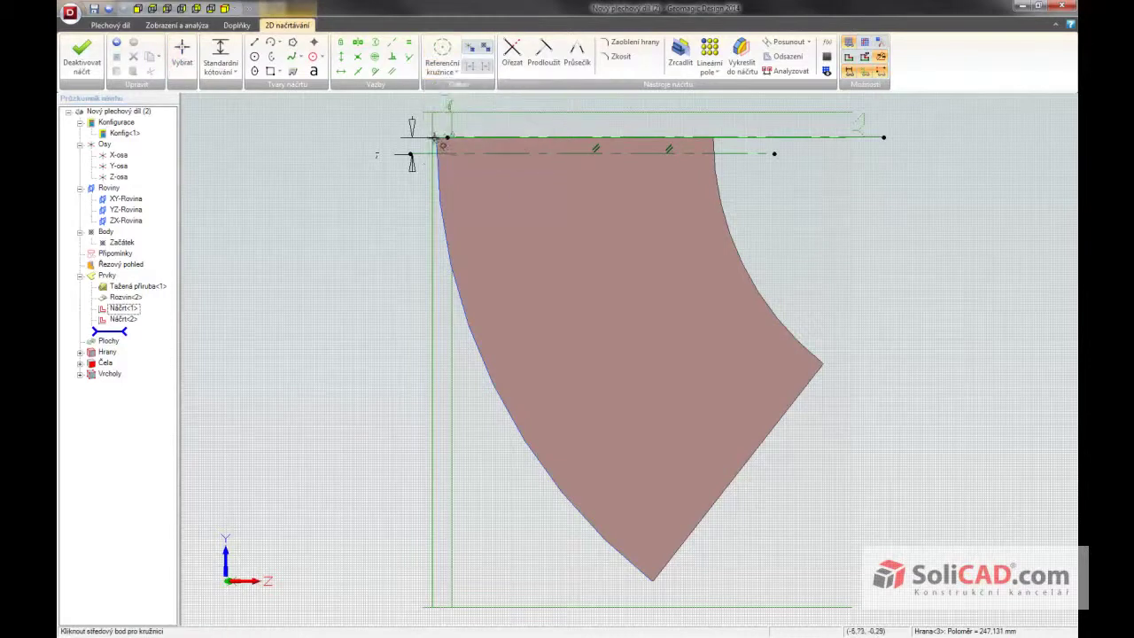
{"action": "left_click", "coordinate": [436, 137]}
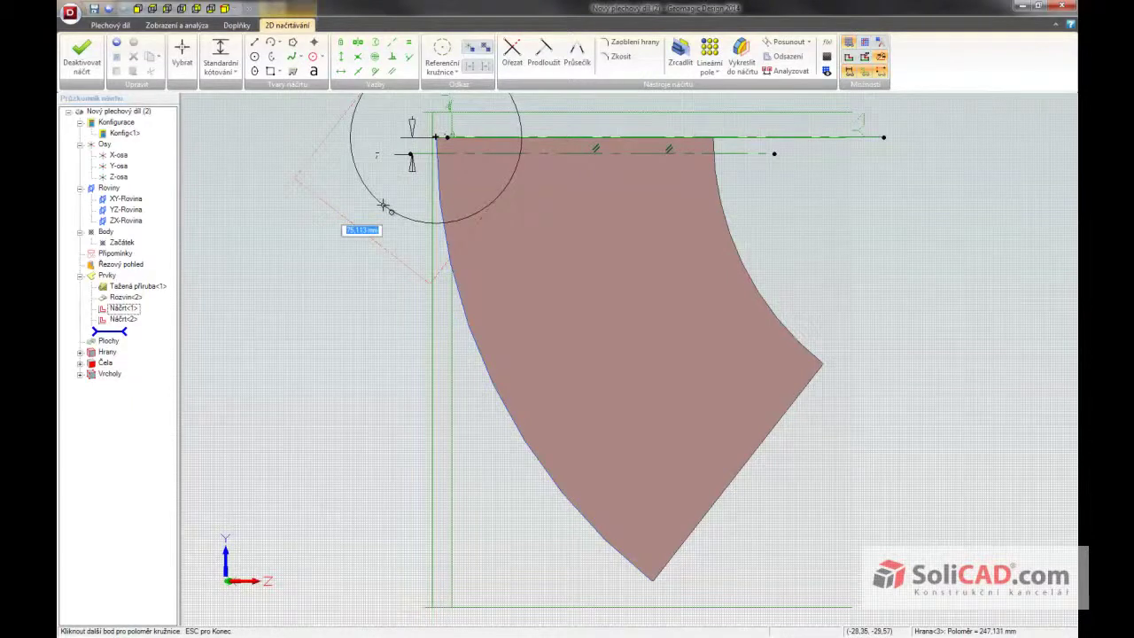
{"action": "type", "text": "24"}
{"action": "key", "text": "Return"}
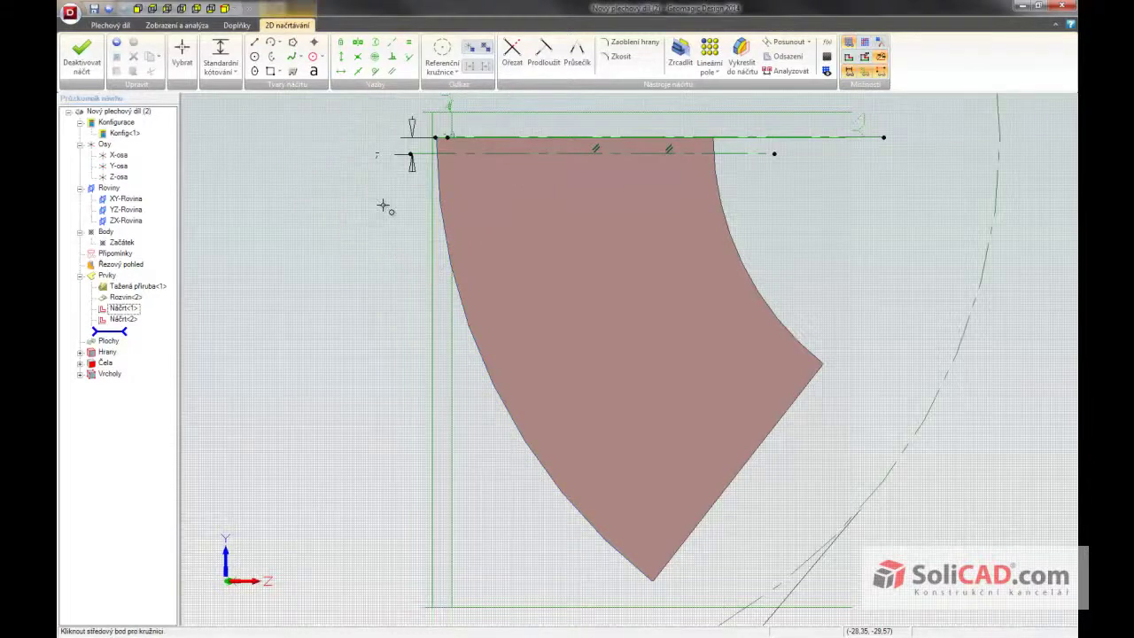
Step: Draw a reference line along the top edge extending past the large circle
{"action": "left_click", "coordinate": [458, 75]}
{"action": "left_click", "coordinate": [471, 86]}
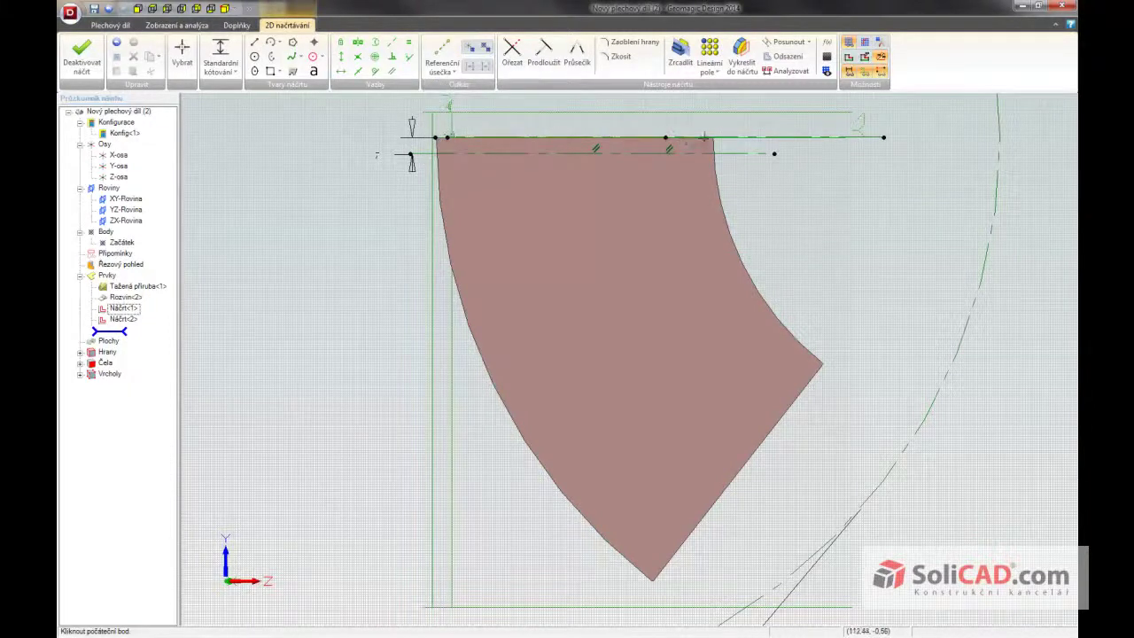
{"action": "left_click", "coordinate": [714, 138]}
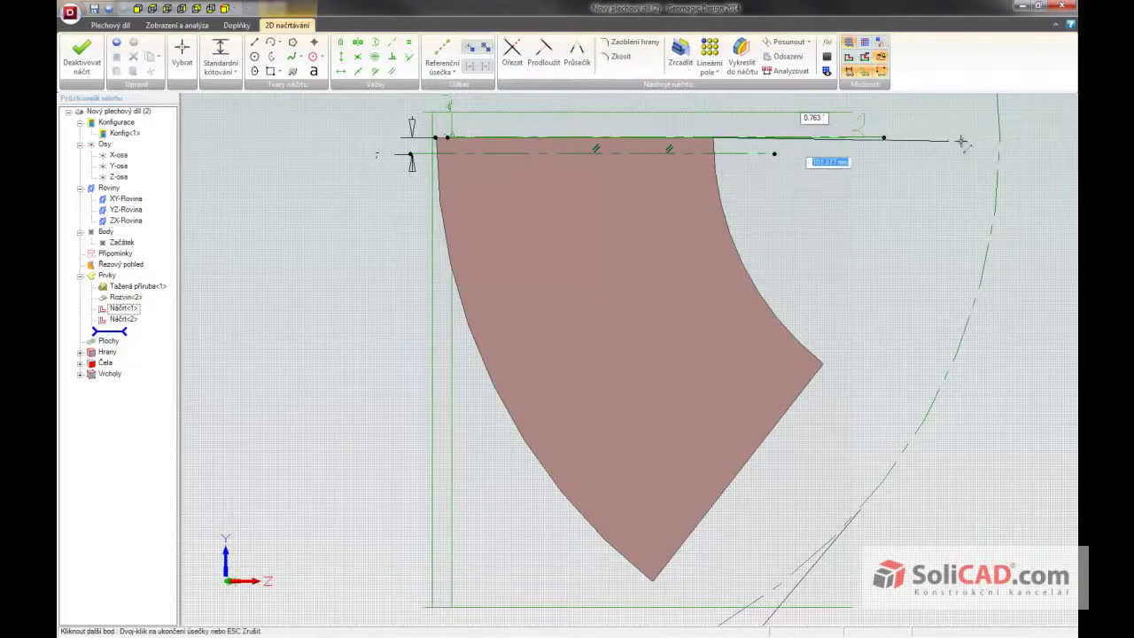
{"action": "left_click", "coordinate": [1044, 138]}
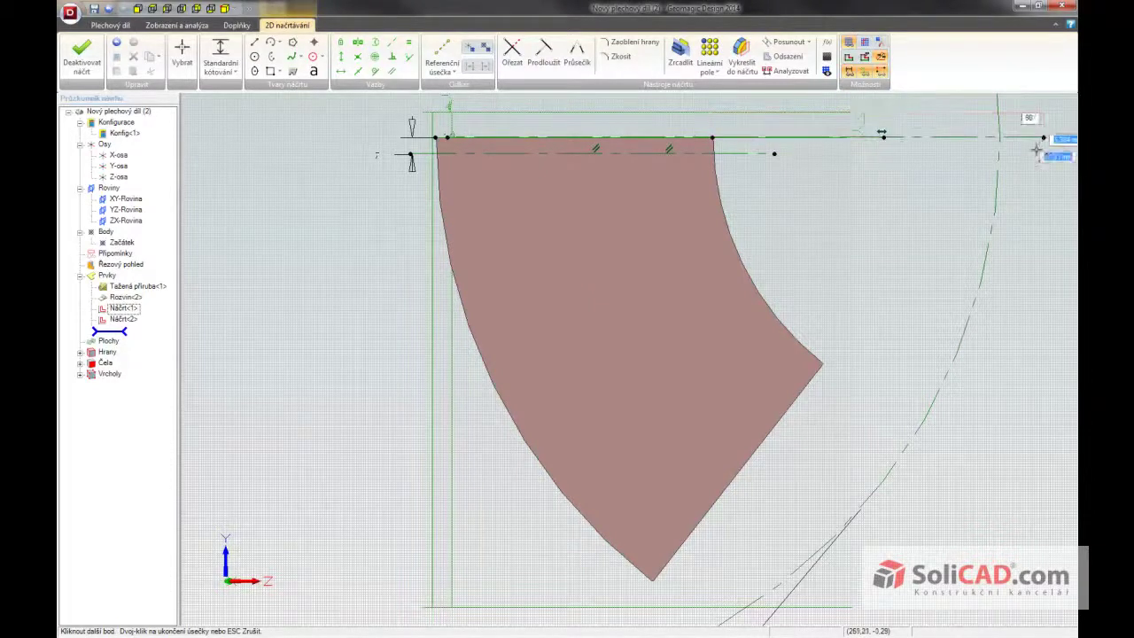
{"action": "key", "text": "Escape"}
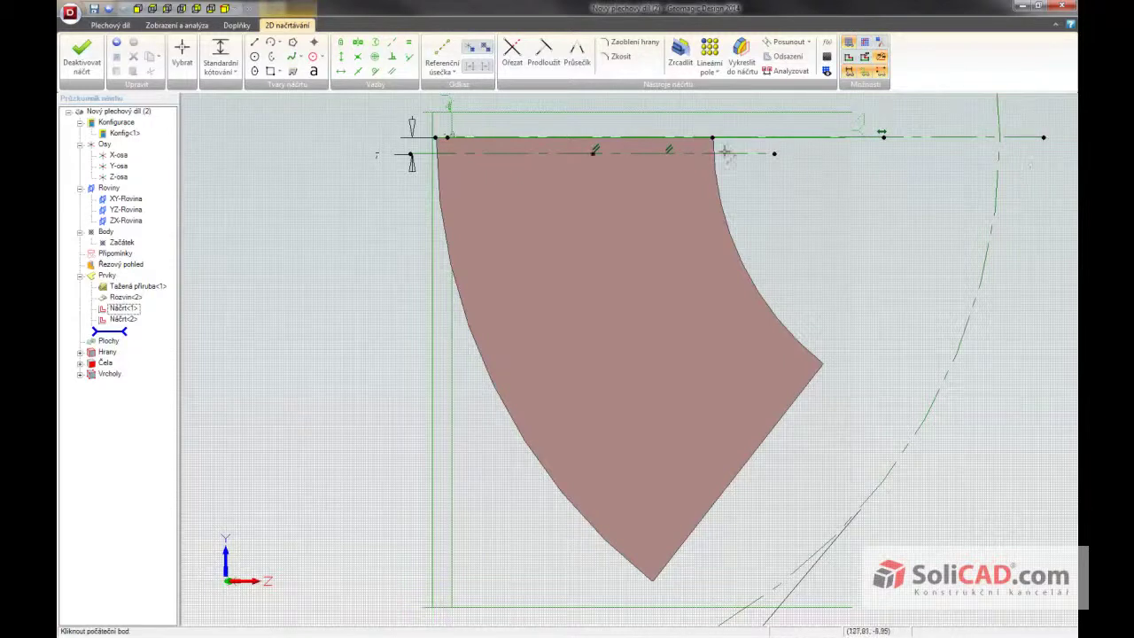
Step: Add a Ø480.262 reference circle centred on the extended top-edge line
{"action": "left_click", "coordinate": [454, 73]}
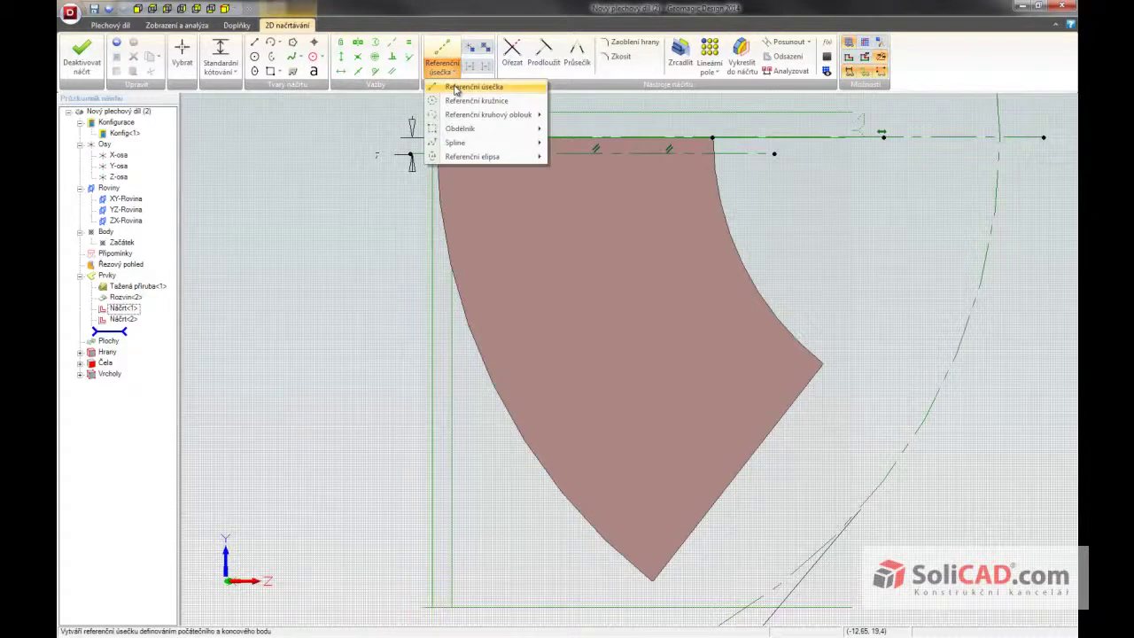
{"action": "left_click", "coordinate": [457, 107]}
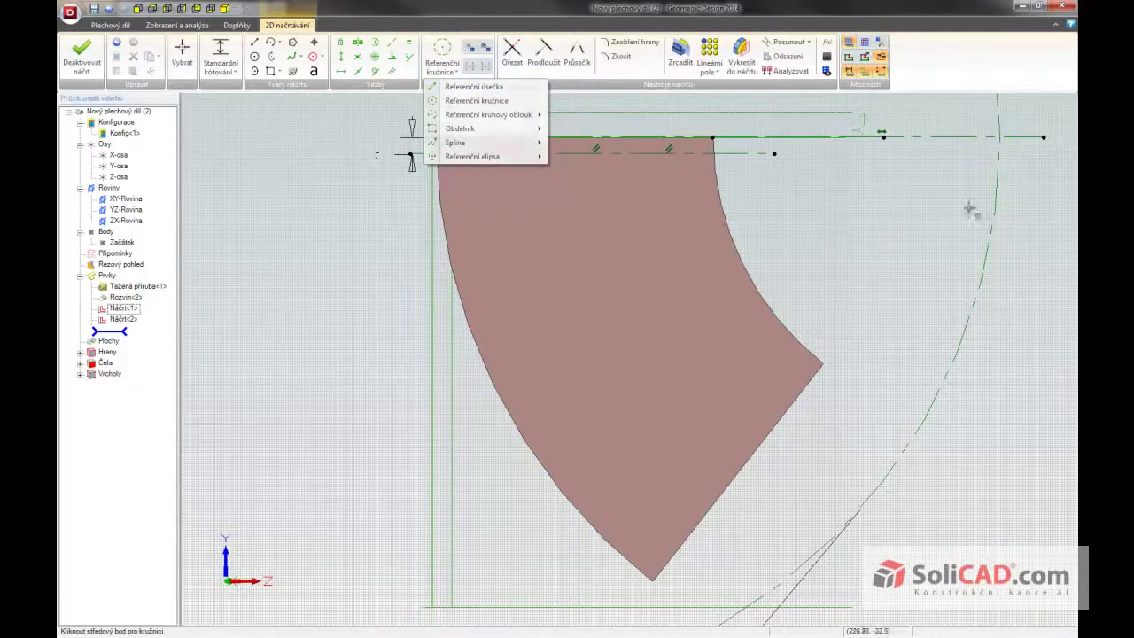
{"action": "left_click", "coordinate": [999, 137]}
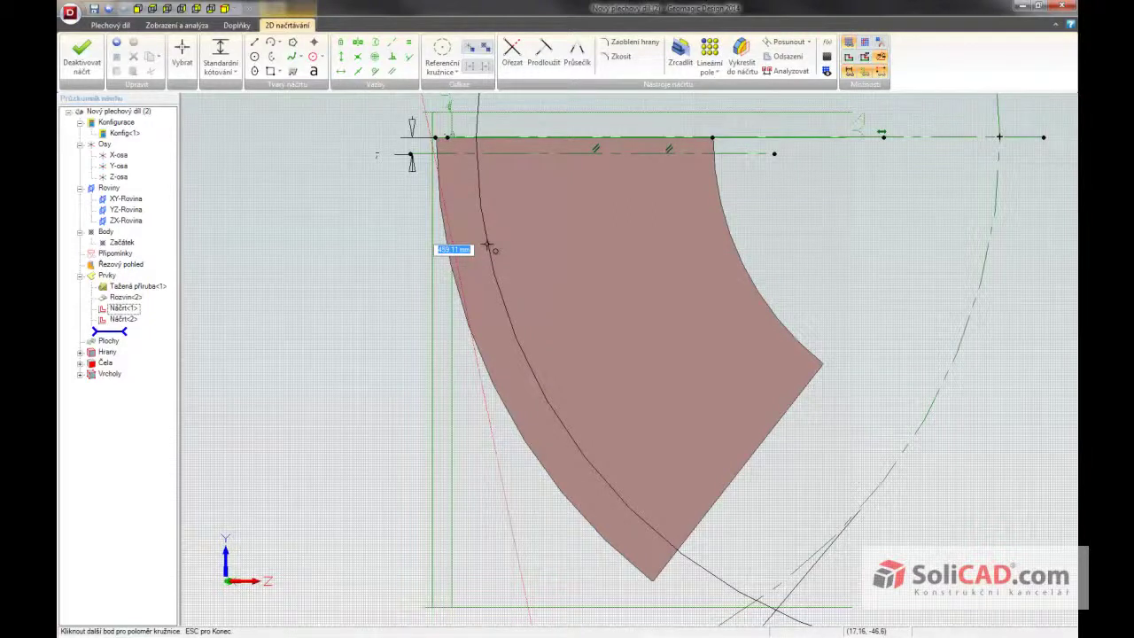
{"action": "type", "text": "247."}
{"action": "type", "text": "131"}
{"action": "type", "text": "*2-14"}
{"action": "key", "text": "Return"}
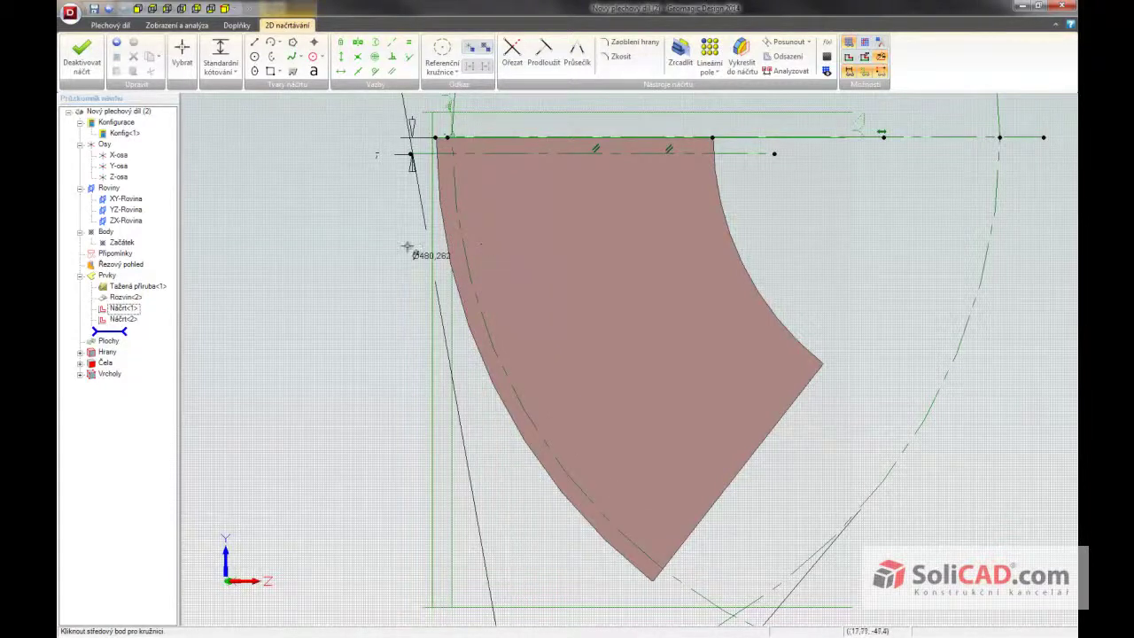
Step: Draw a Ø8 circle centred at the blank's top-left corner
{"action": "key", "text": "Escape"}
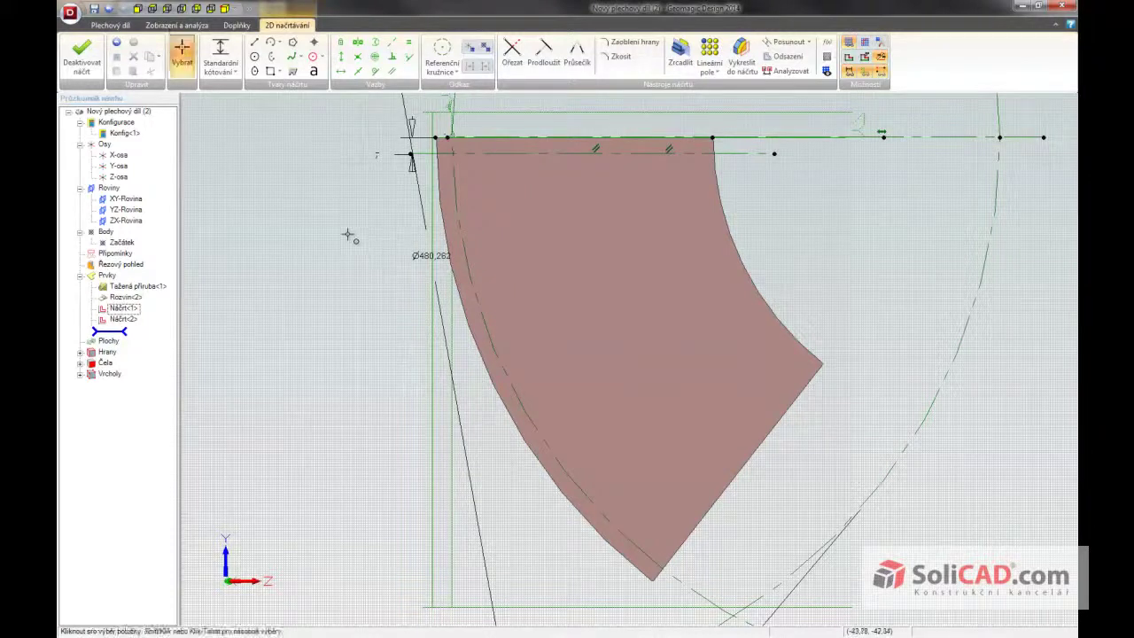
{"action": "left_click", "coordinate": [255, 56]}
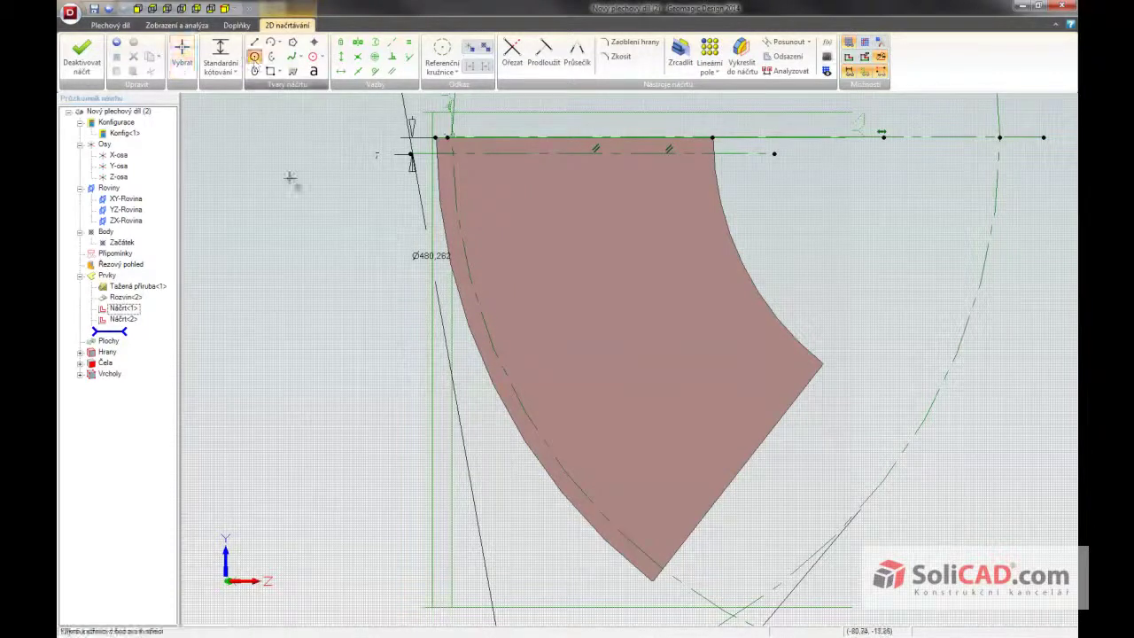
{"action": "left_click", "coordinate": [451, 152]}
{"action": "type", "text": "8"}
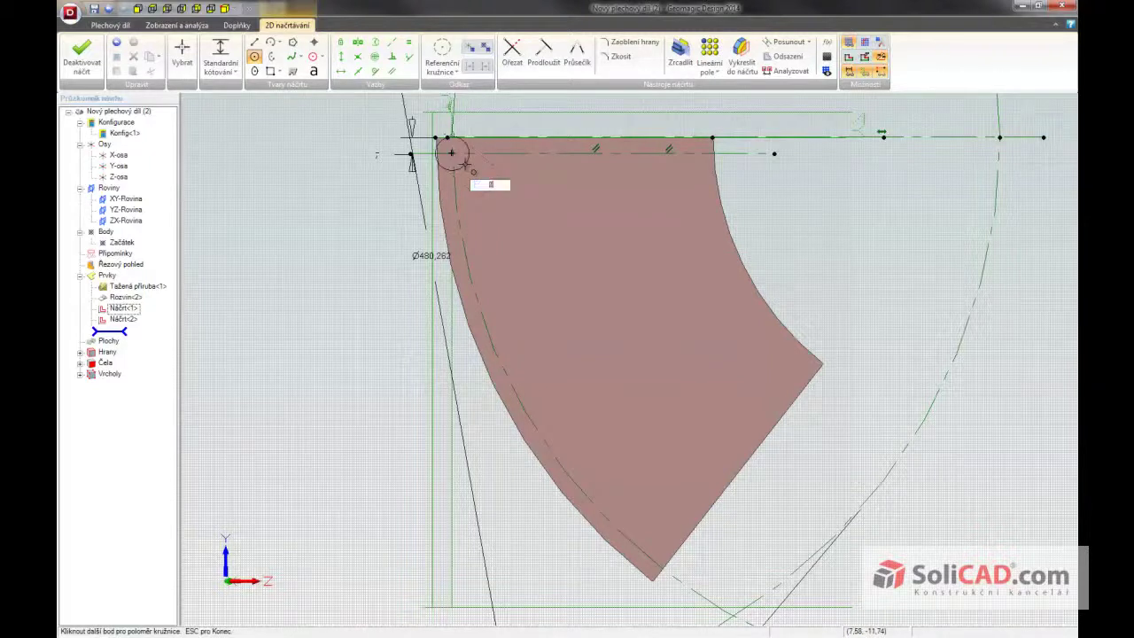
{"action": "key", "text": "Return"}
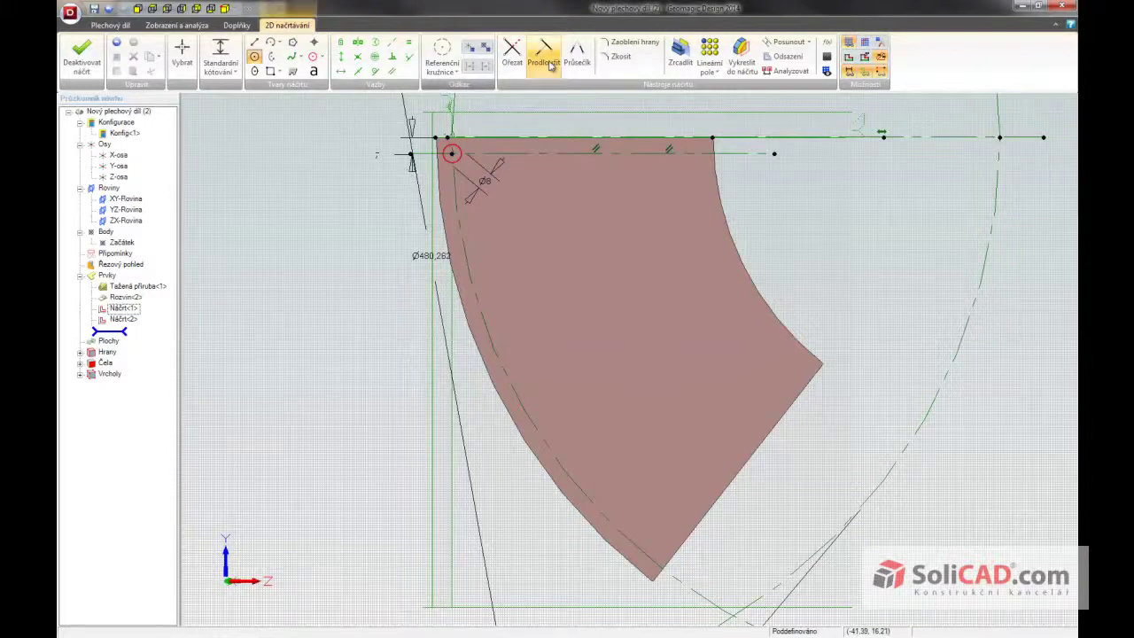
{"action": "key", "text": "Escape"}
{"action": "left_click", "coordinate": [710, 59]}
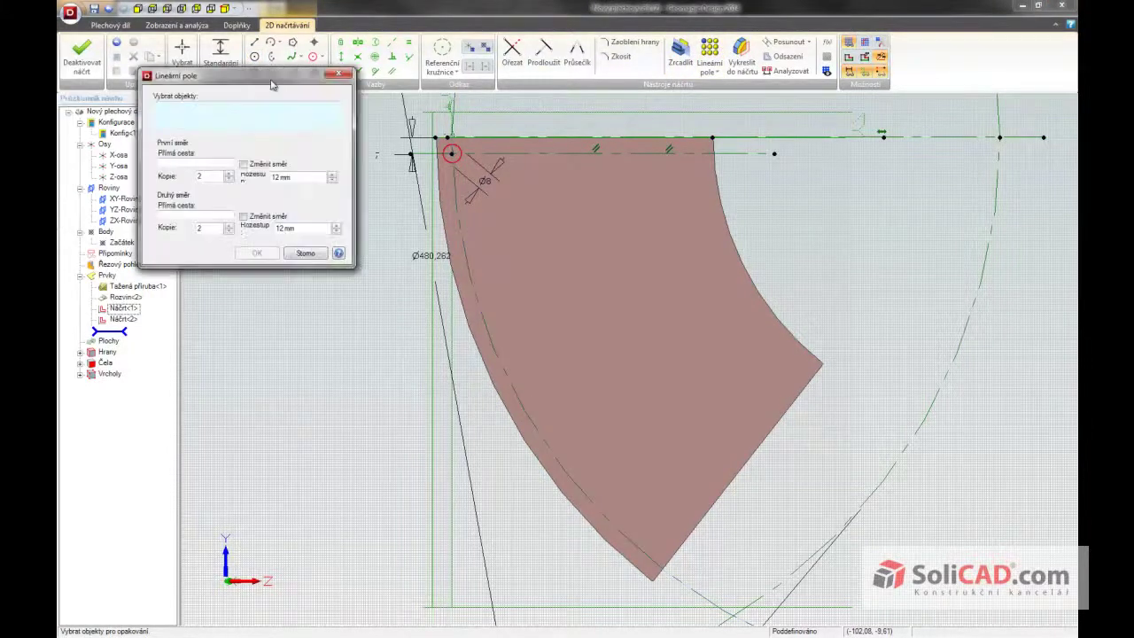
Step: Pattern the Ø8 circle with 14 copies along the top horizontal line
{"action": "left_click", "coordinate": [452, 155]}
{"action": "left_click", "coordinate": [225, 169]}
{"action": "left_click", "coordinate": [594, 153]}
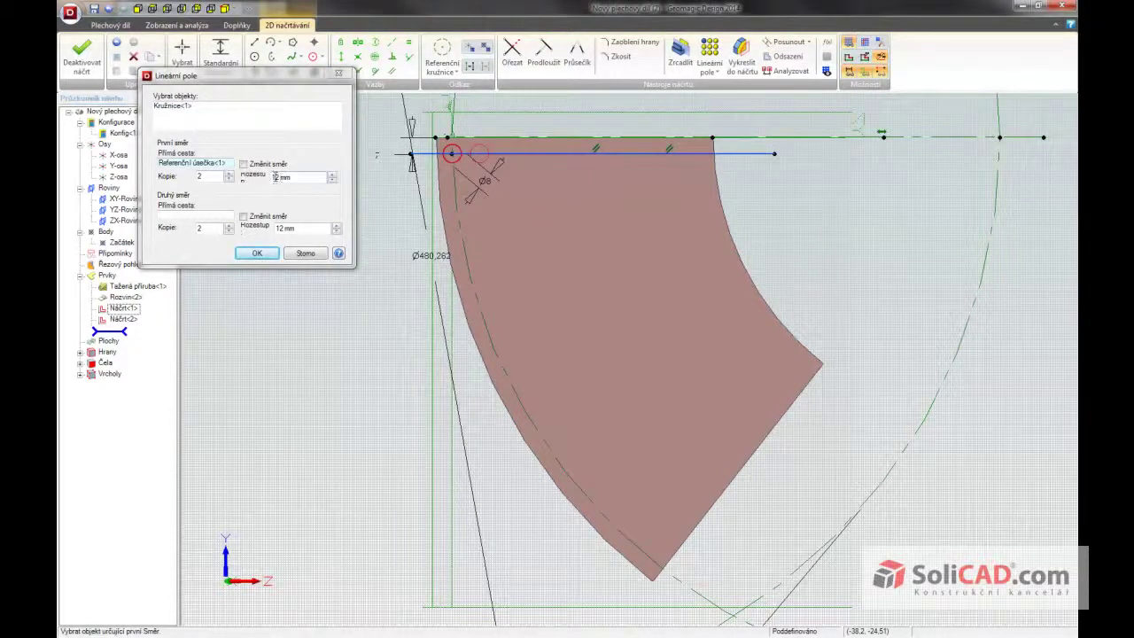
{"action": "left_click", "coordinate": [210, 178]}
{"action": "type", "text": "15"}
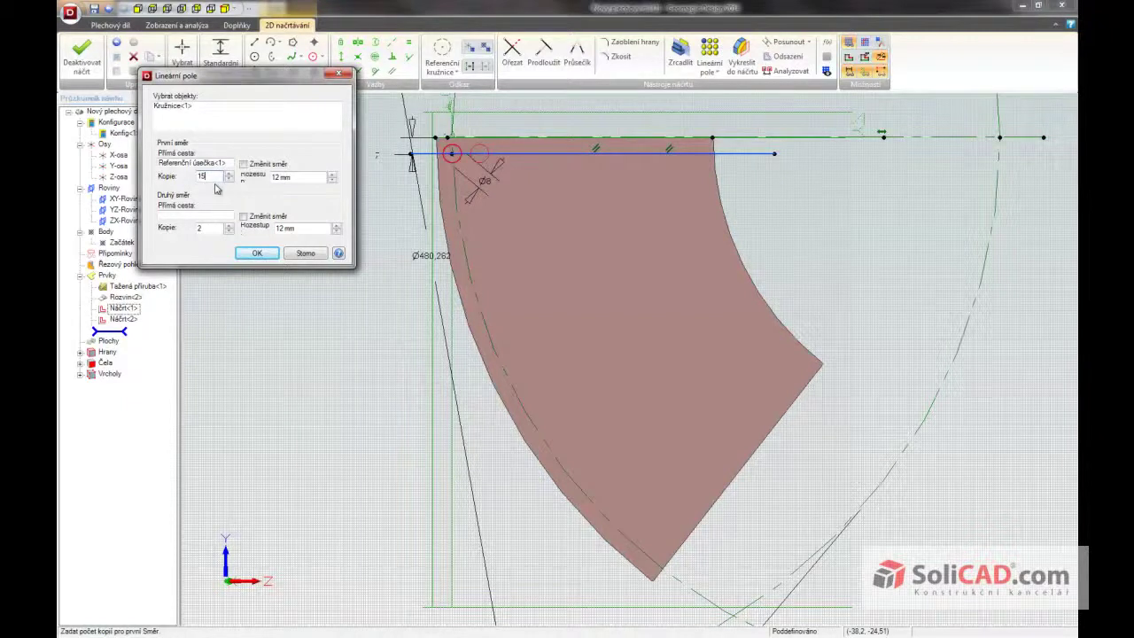
{"action": "left_click", "coordinate": [211, 227]}
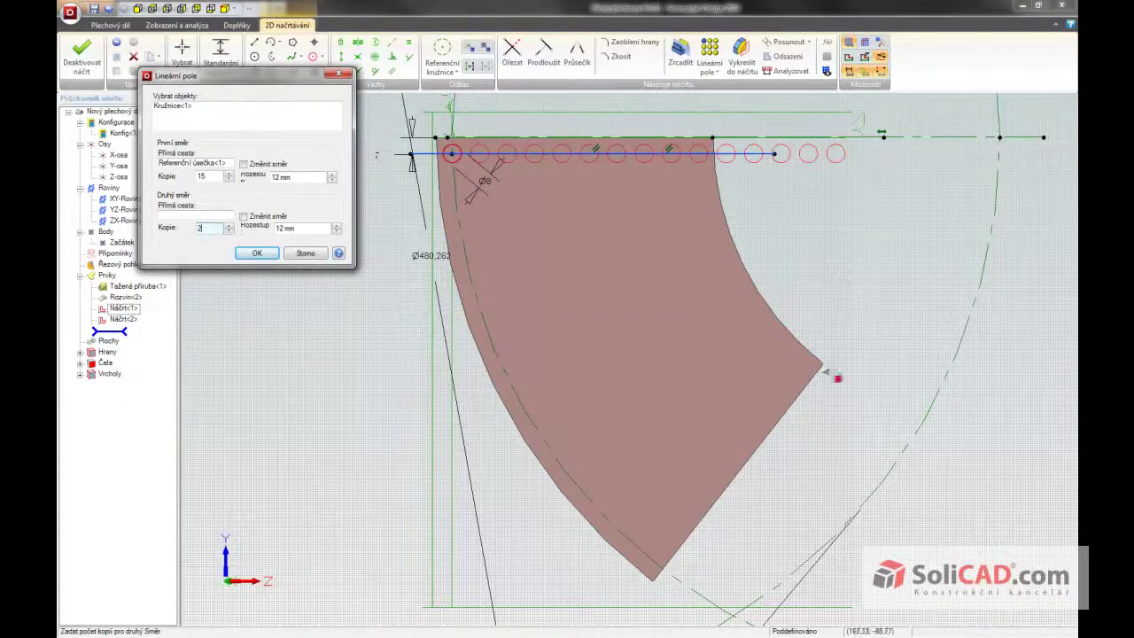
{"action": "left_click", "coordinate": [203, 178]}
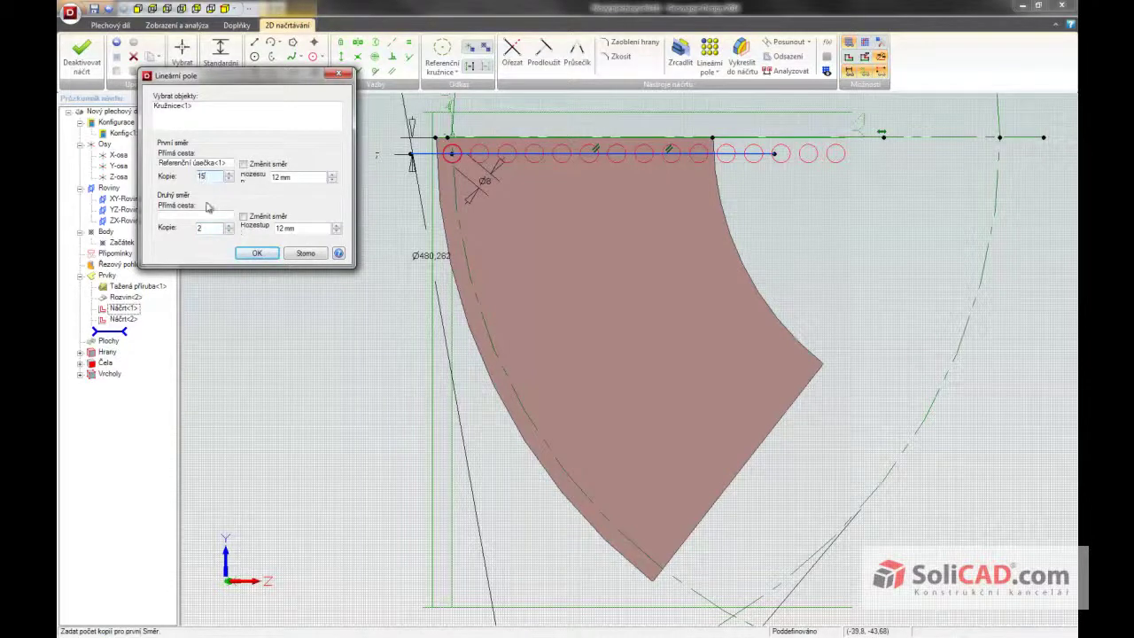
{"action": "type", "text": "14"}
{"action": "left_click", "coordinate": [205, 227]}
{"action": "type", "text": "15"}
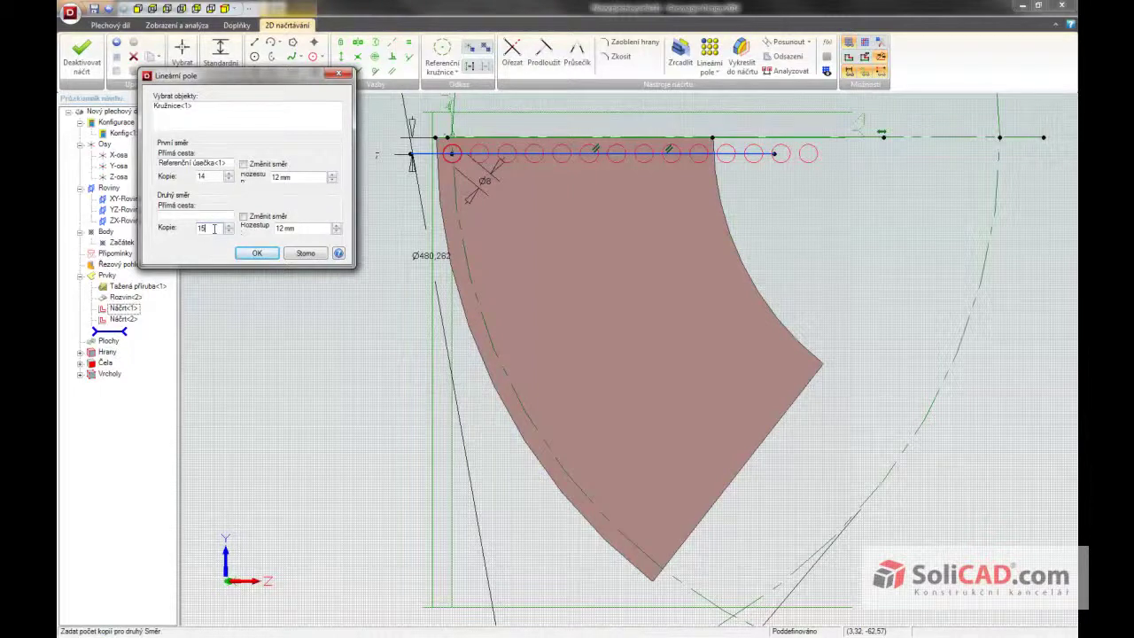
{"action": "left_click", "coordinate": [307, 228]}
{"action": "key", "text": "Return"}
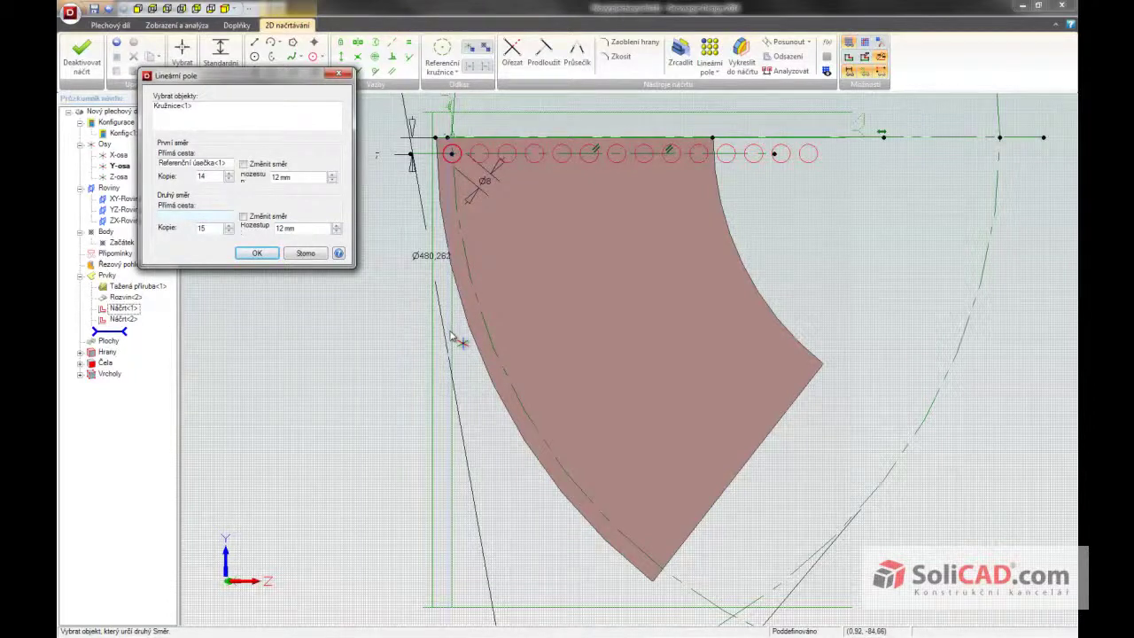
Step: Add 16 copies along the Y axis at 12 mm spacing and confirm the grid
{"action": "left_click", "coordinate": [452, 335]}
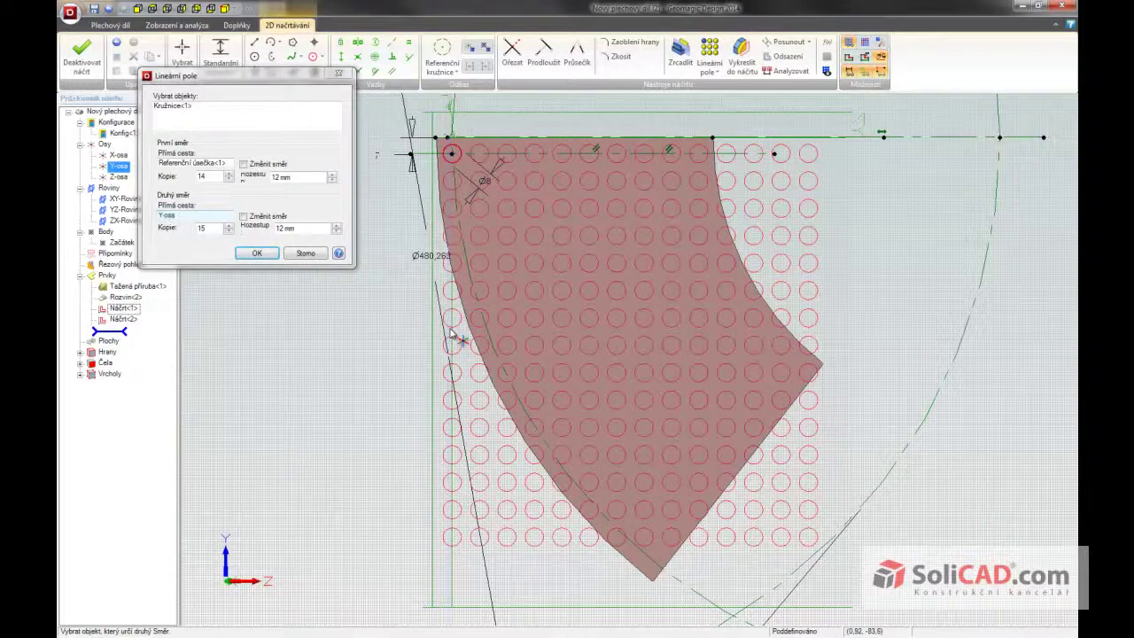
{"action": "left_click", "coordinate": [206, 227]}
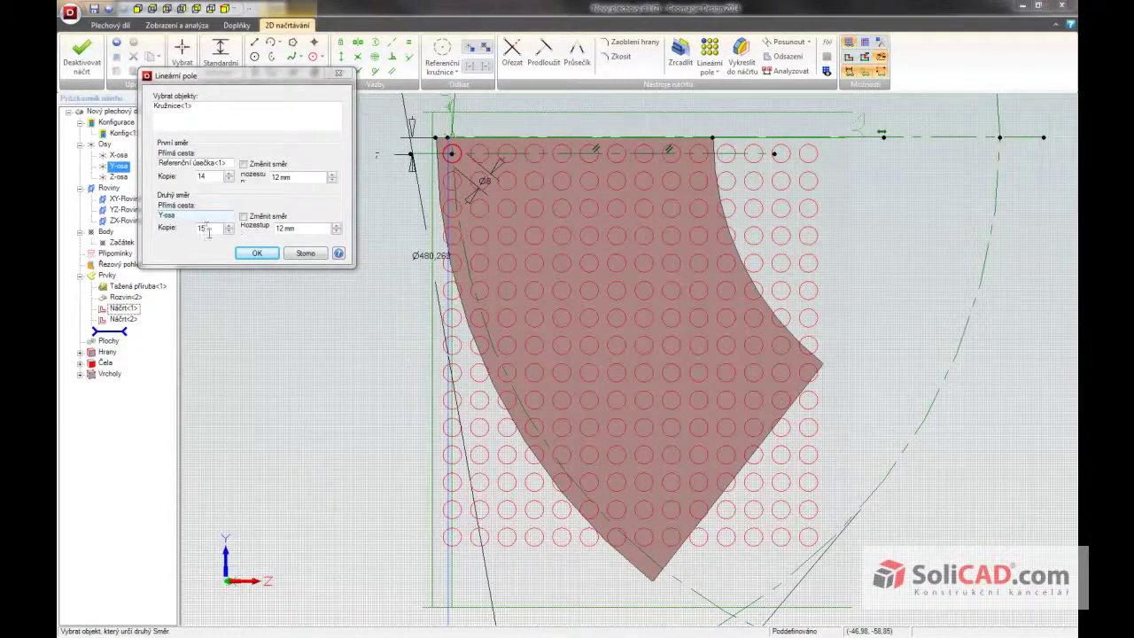
{"action": "left_click", "coordinate": [206, 228]}
{"action": "type", "text": "16"}
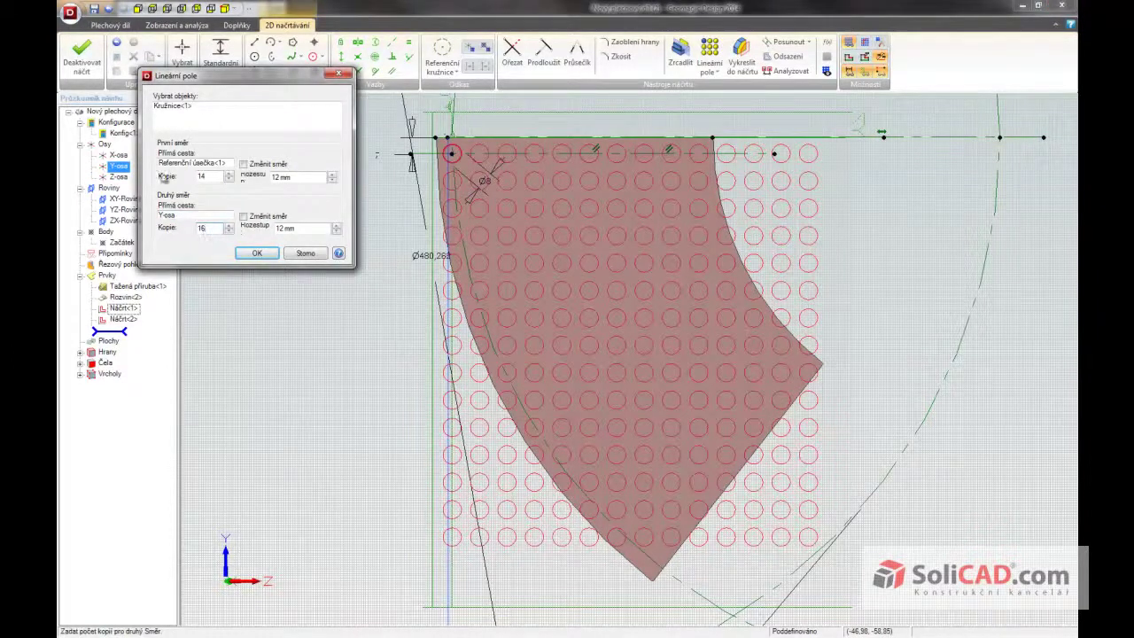
{"action": "left_click", "coordinate": [300, 228]}
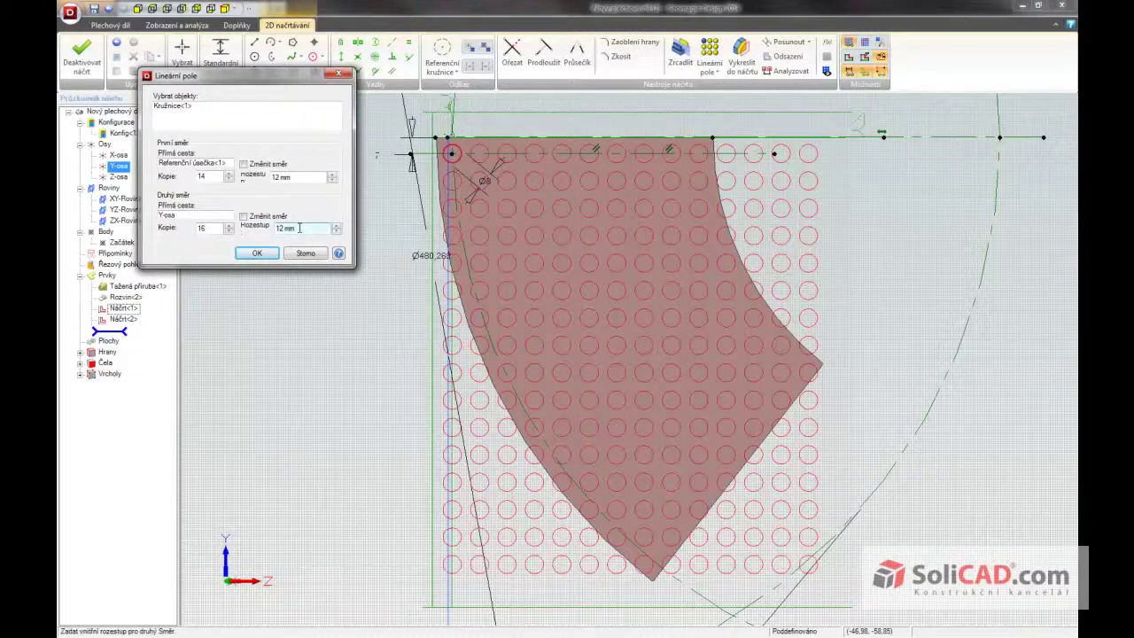
{"action": "left_click", "coordinate": [264, 254]}
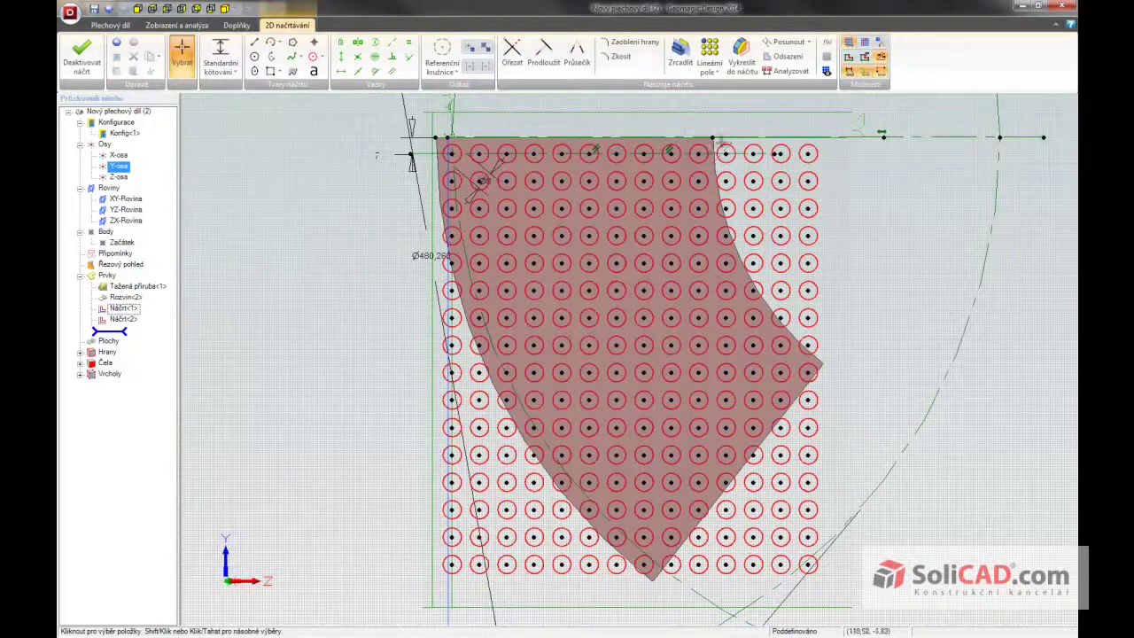
Step: Delete the hole circles lying outside the blank's upper-right edge
{"action": "left_click_drag", "start_coordinate": [716, 125], "coordinate": [819, 251]}
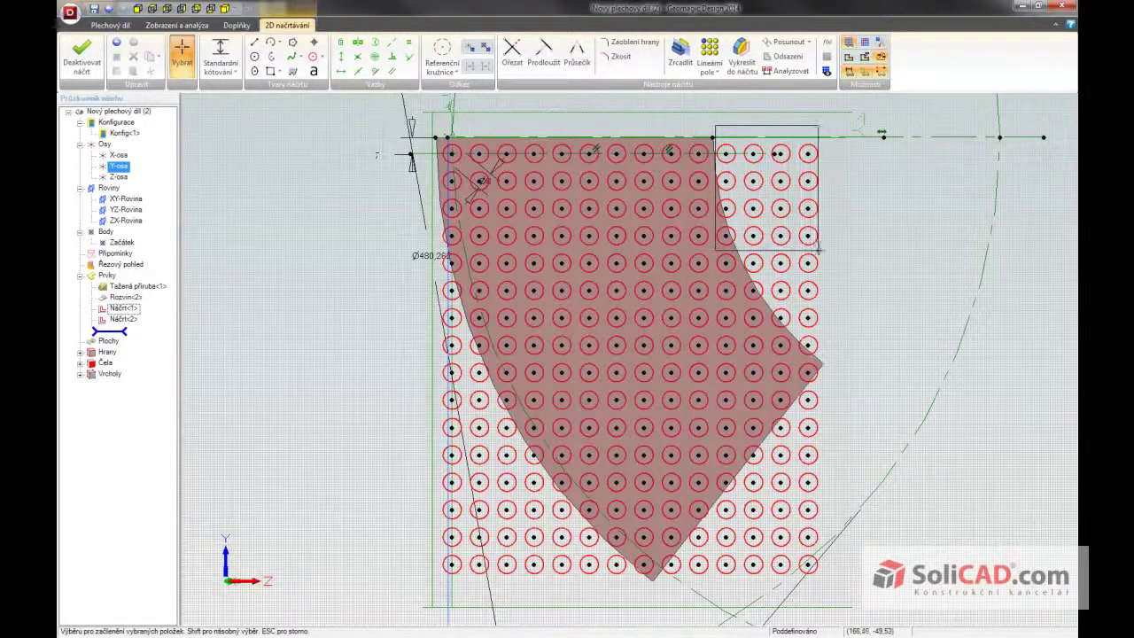
{"action": "left_click_drag", "start_coordinate": [819, 251], "coordinate": [834, 250]}
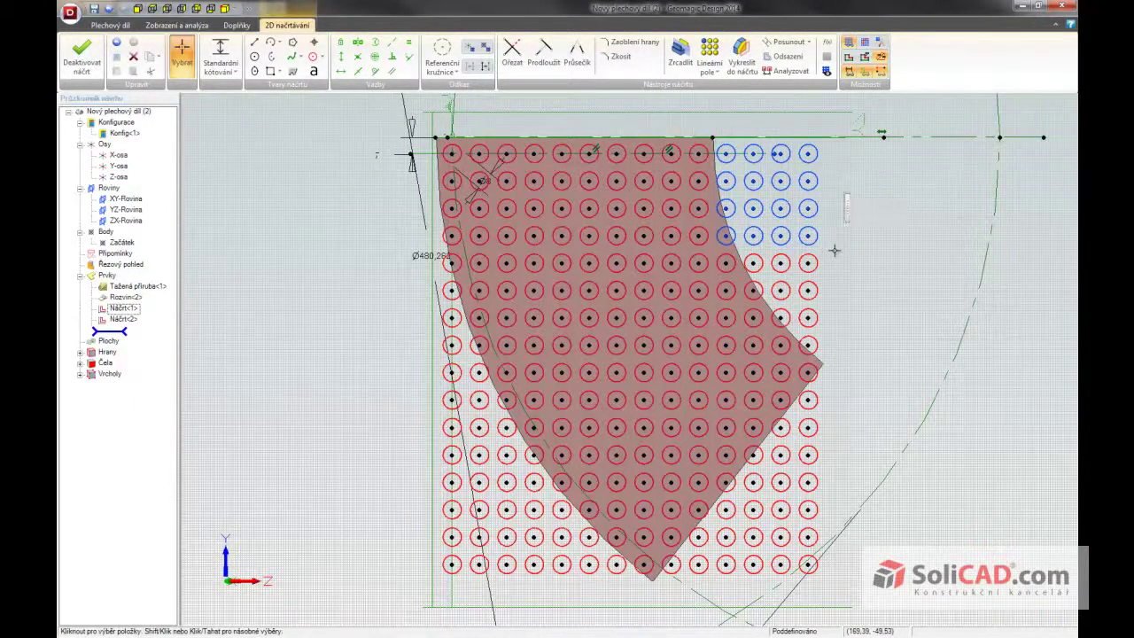
{"action": "key", "text": "Delete"}
{"action": "mouse_move", "coordinate": [742, 230]}
{"action": "left_mouse_down"}
{"action": "mouse_move", "coordinate": [758, 290]}
{"action": "mouse_move", "coordinate": [785, 305]}
{"action": "left_mouse_up"}
{"action": "key", "text": "Delete"}
{"action": "left_click_drag", "start_coordinate": [819, 305], "coordinate": [851, 583]}
{"action": "key", "text": "Delete"}
{"action": "key", "text": "Delete"}
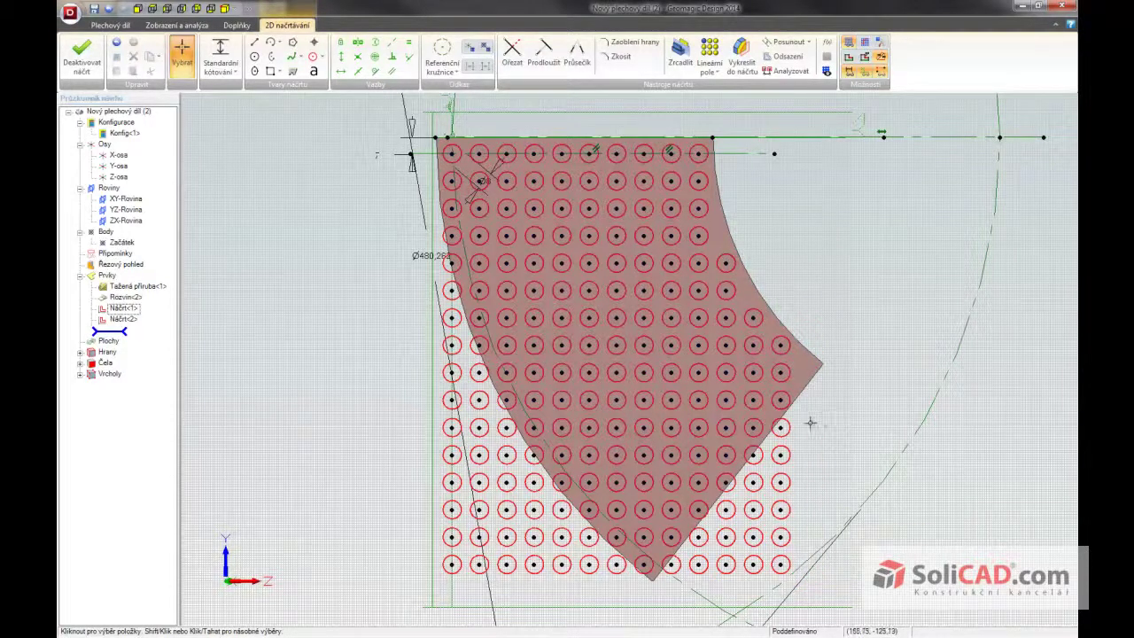
Step: Delete the remaining hole circles beyond the blank's lower-right edge
{"action": "left_click_drag", "start_coordinate": [811, 413], "coordinate": [770, 577]}
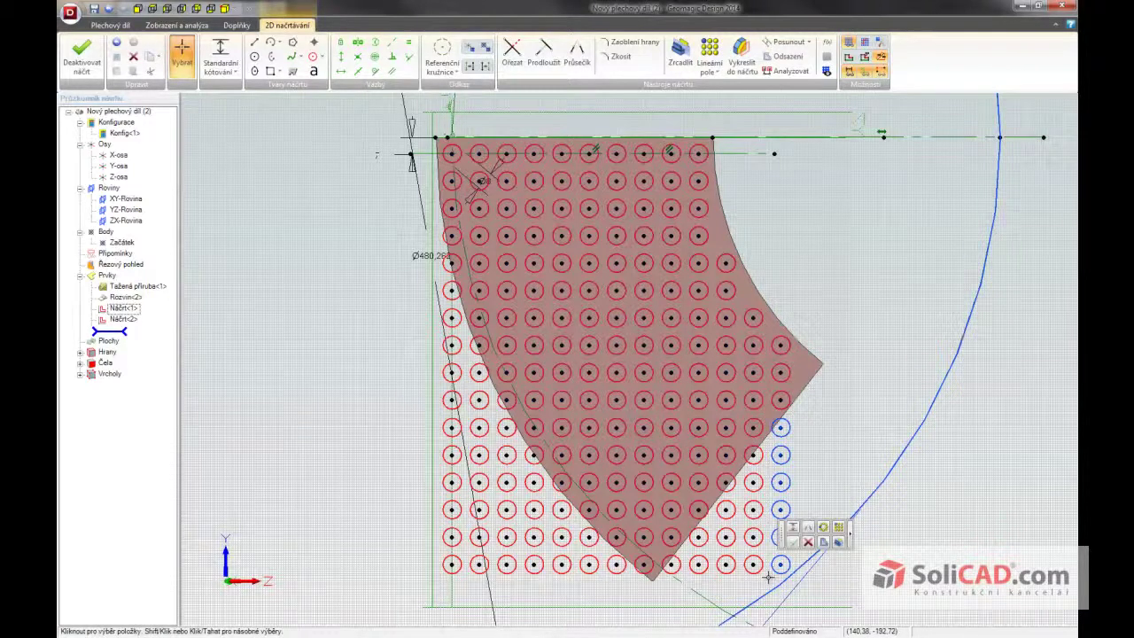
{"action": "key", "text": "Delete"}
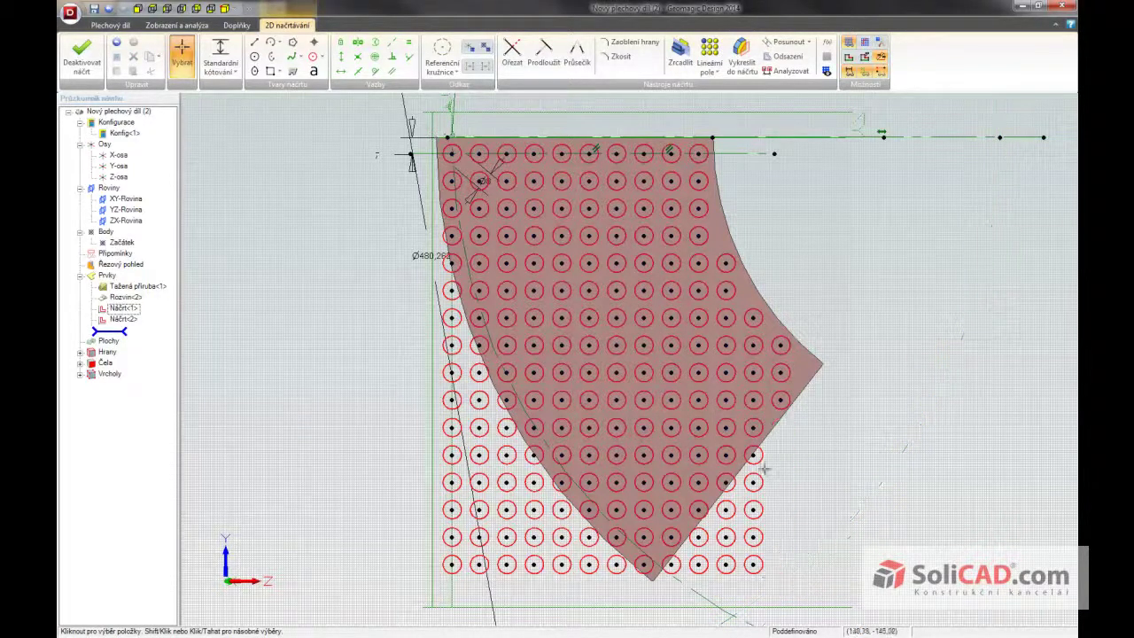
{"action": "mouse_move", "coordinate": [779, 447]}
{"action": "left_mouse_down"}
{"action": "mouse_move", "coordinate": [748, 468]}
{"action": "mouse_move", "coordinate": [775, 448]}
{"action": "mouse_move", "coordinate": [742, 578]}
{"action": "left_mouse_up"}
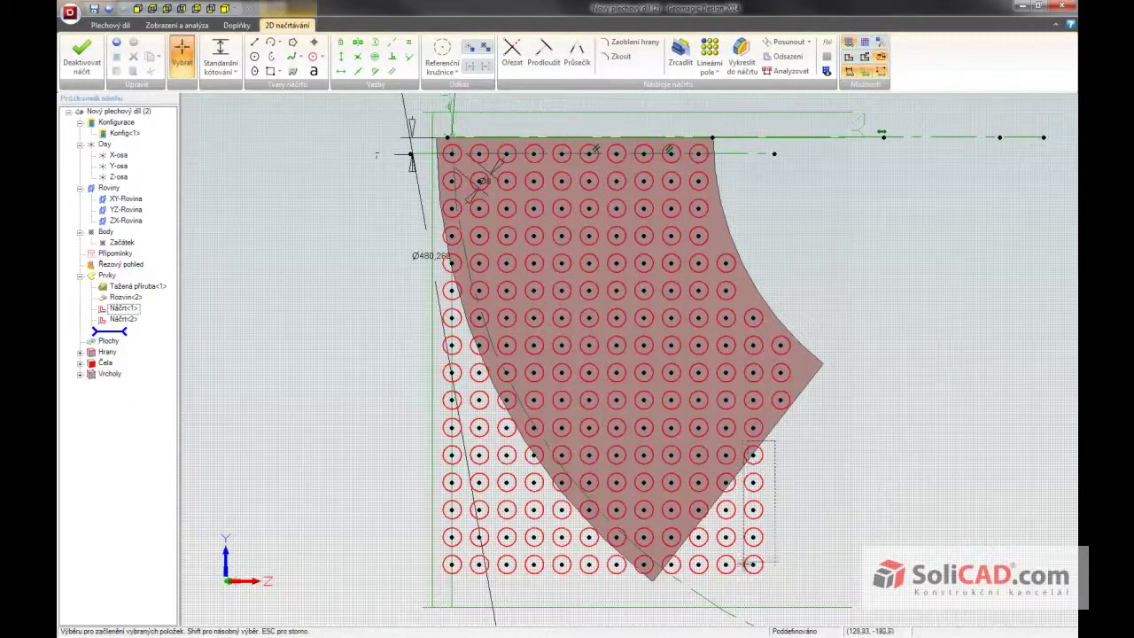
{"action": "key", "text": "Delete"}
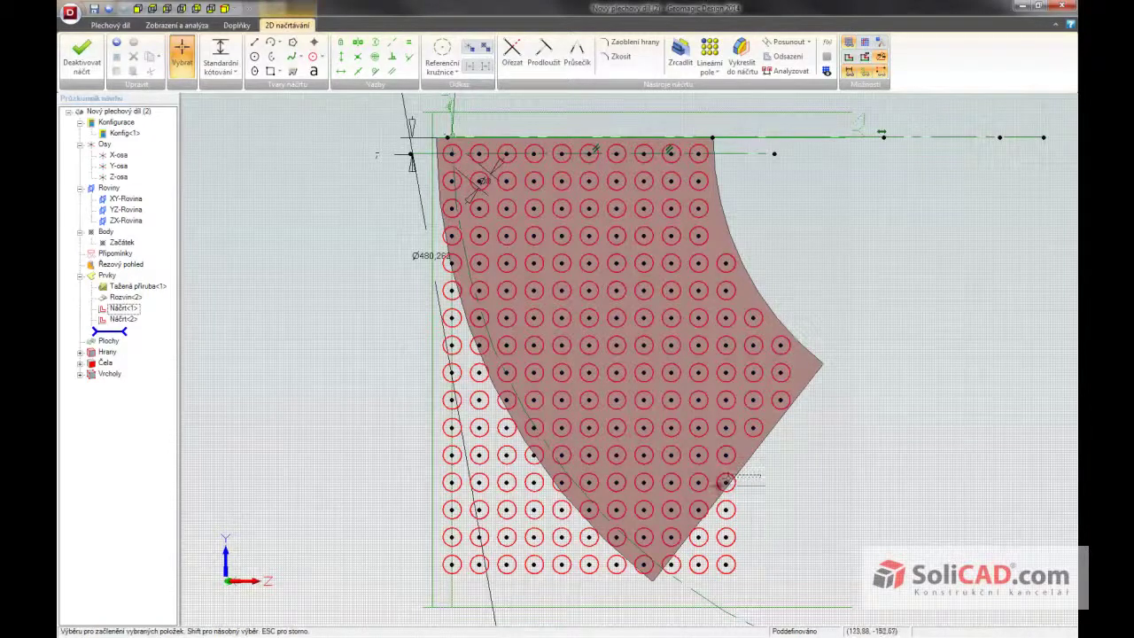
{"action": "mouse_move", "coordinate": [751, 479]}
{"action": "left_mouse_down"}
{"action": "mouse_move", "coordinate": [716, 485]}
{"action": "mouse_move", "coordinate": [740, 480]}
{"action": "mouse_move", "coordinate": [689, 587]}
{"action": "left_mouse_up"}
{"action": "left_click", "coordinate": [741, 491]}
{"action": "key", "text": "Delete"}
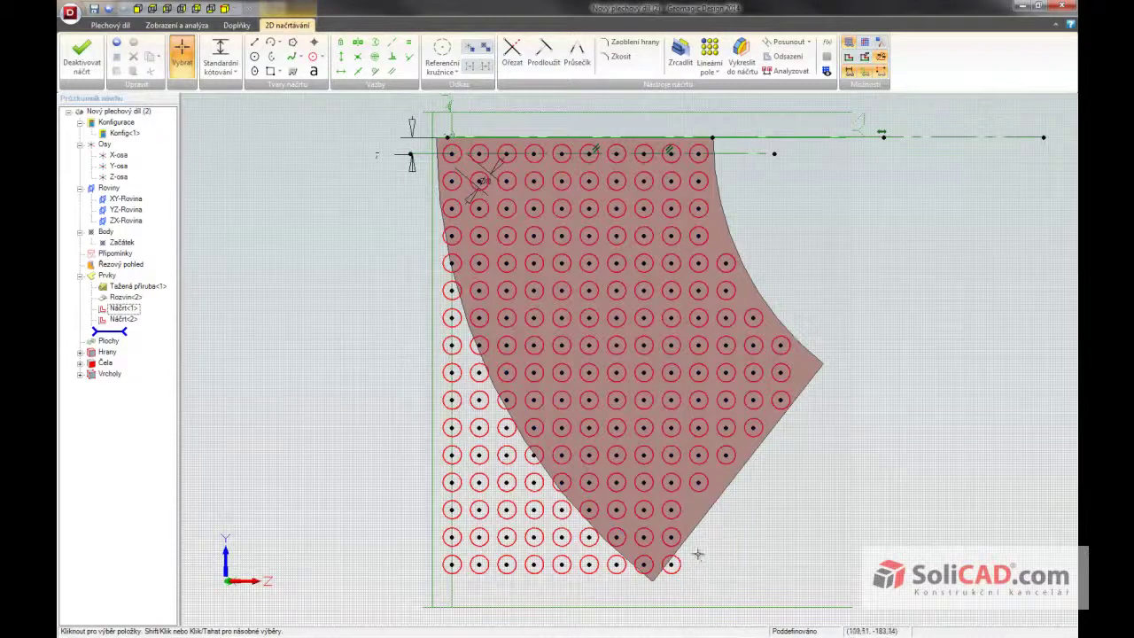
Step: Delete the bottom row of circles and the six circles crossing the lower-left curved edge
{"action": "left_click_drag", "start_coordinate": [698, 551], "coordinate": [437, 586]}
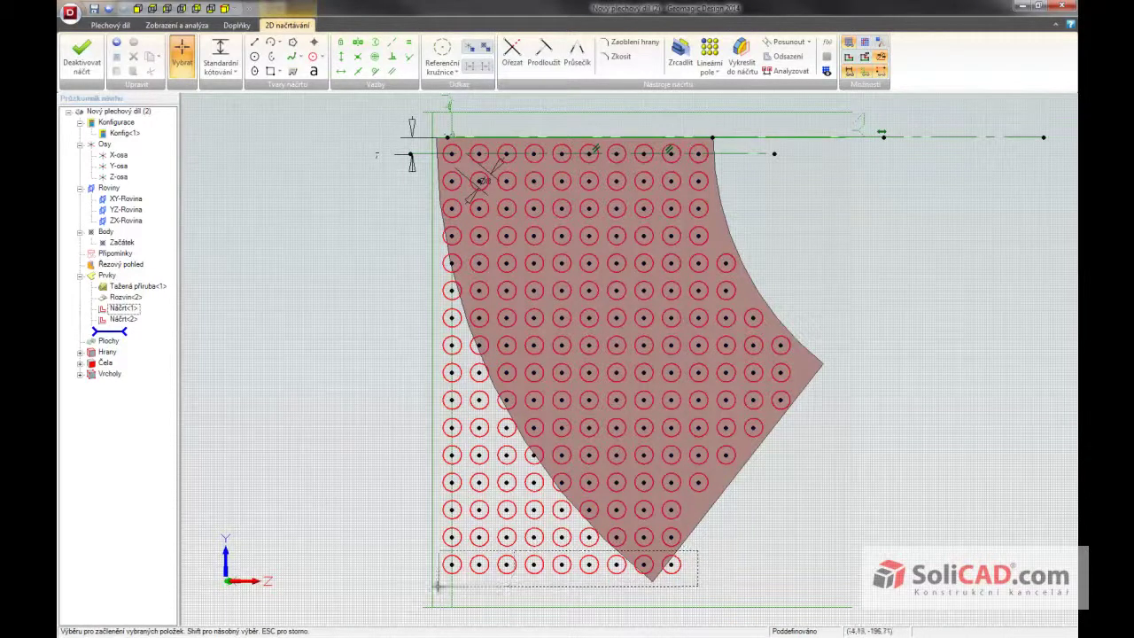
{"action": "key", "text": "Delete"}
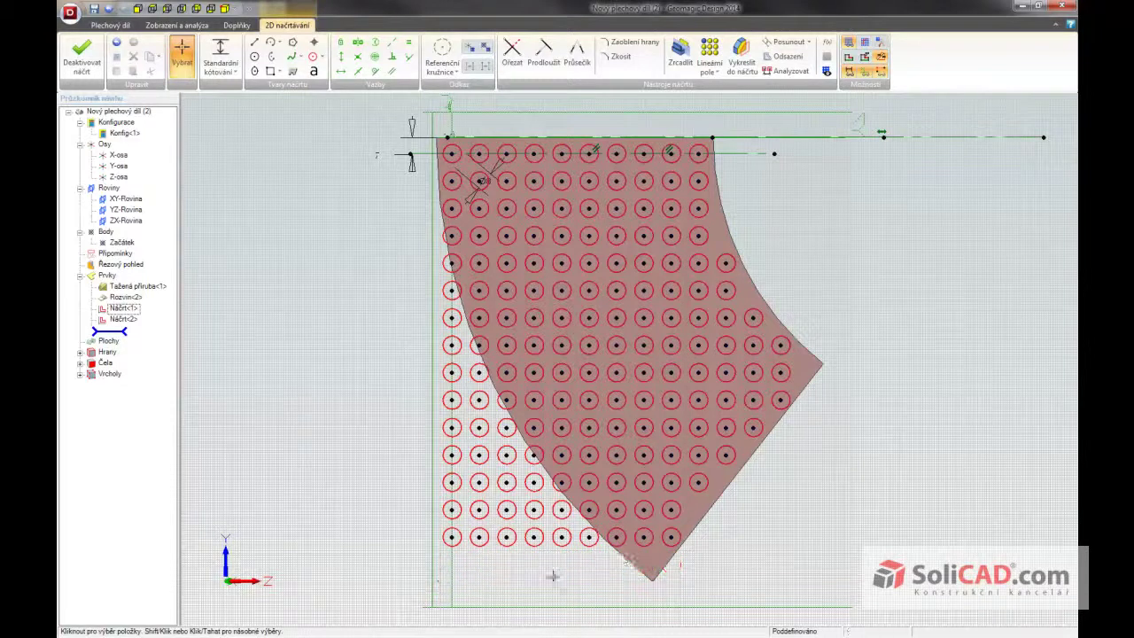
{"action": "left_click", "coordinate": [615, 535]}
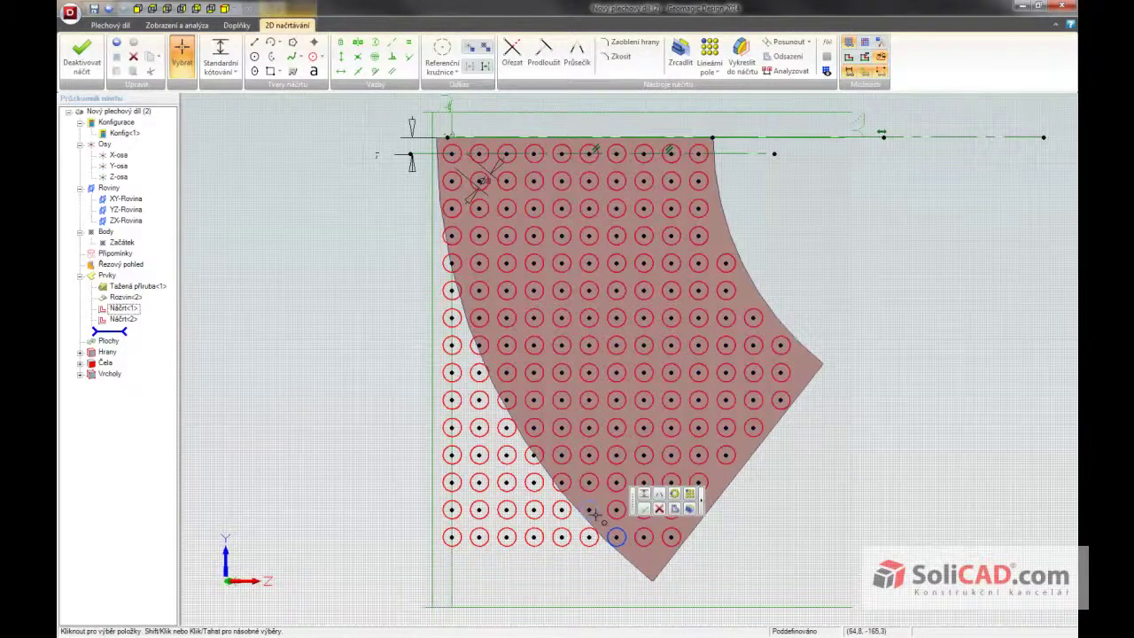
{"action": "left_click", "coordinate": [589, 509], "text": "shift"}
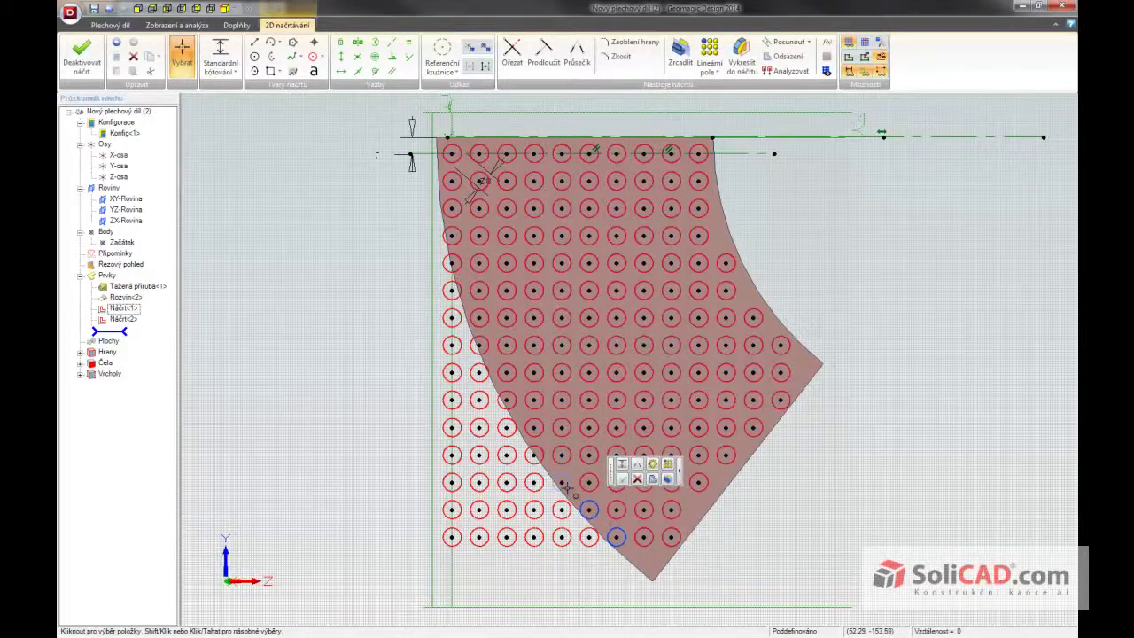
{"action": "left_click", "coordinate": [562, 482], "text": "shift"}
{"action": "left_click", "coordinate": [535, 454], "text": "shift"}
{"action": "left_click", "coordinate": [506, 400], "text": "shift"}
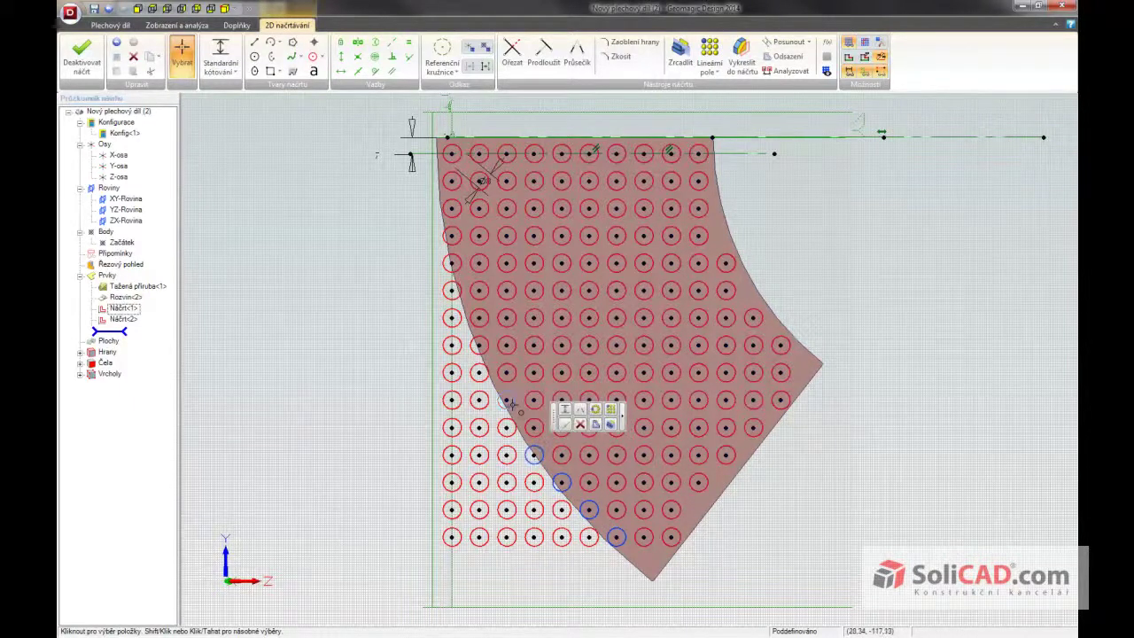
{"action": "left_click", "coordinate": [479, 345], "text": "shift"}
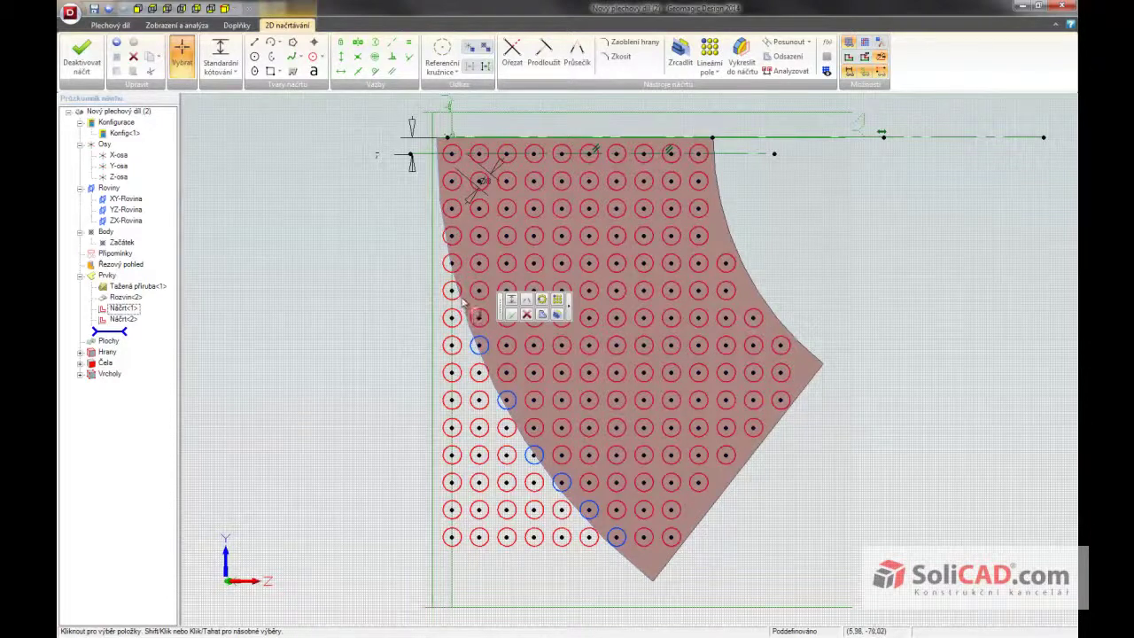
{"action": "key", "text": "Delete"}
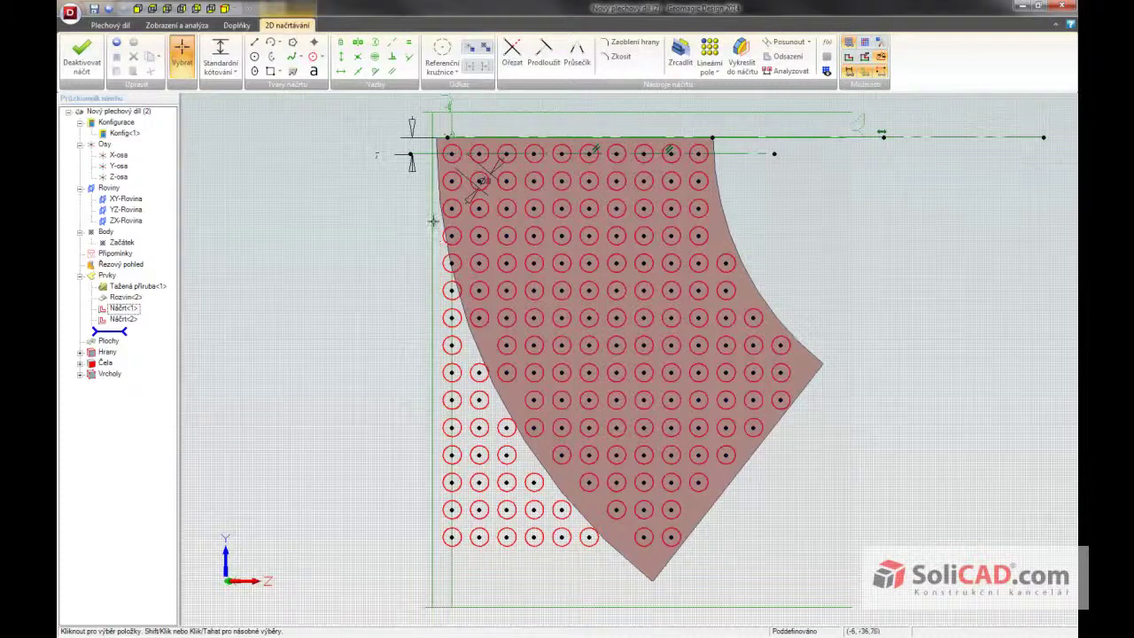
Step: Delete the circle groups outside the left curved edge and in the lower-left corner
{"action": "mouse_move", "coordinate": [420, 192]}
{"action": "left_mouse_down"}
{"action": "mouse_move", "coordinate": [437, 193]}
{"action": "mouse_move", "coordinate": [468, 558]}
{"action": "left_mouse_up"}
{"action": "key", "text": "Delete"}
{"action": "left_click_drag", "start_coordinate": [599, 500], "coordinate": [448, 559]}
{"action": "key", "text": "Delete"}
{"action": "left_click_drag", "start_coordinate": [547, 450], "coordinate": [438, 516]}
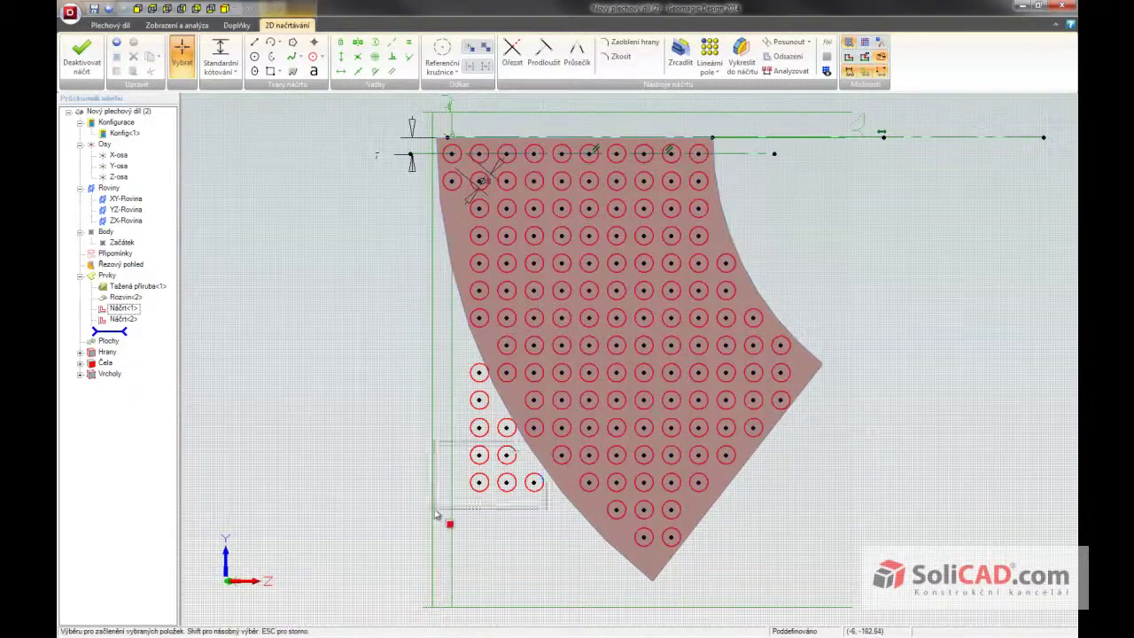
{"action": "key", "text": "Delete"}
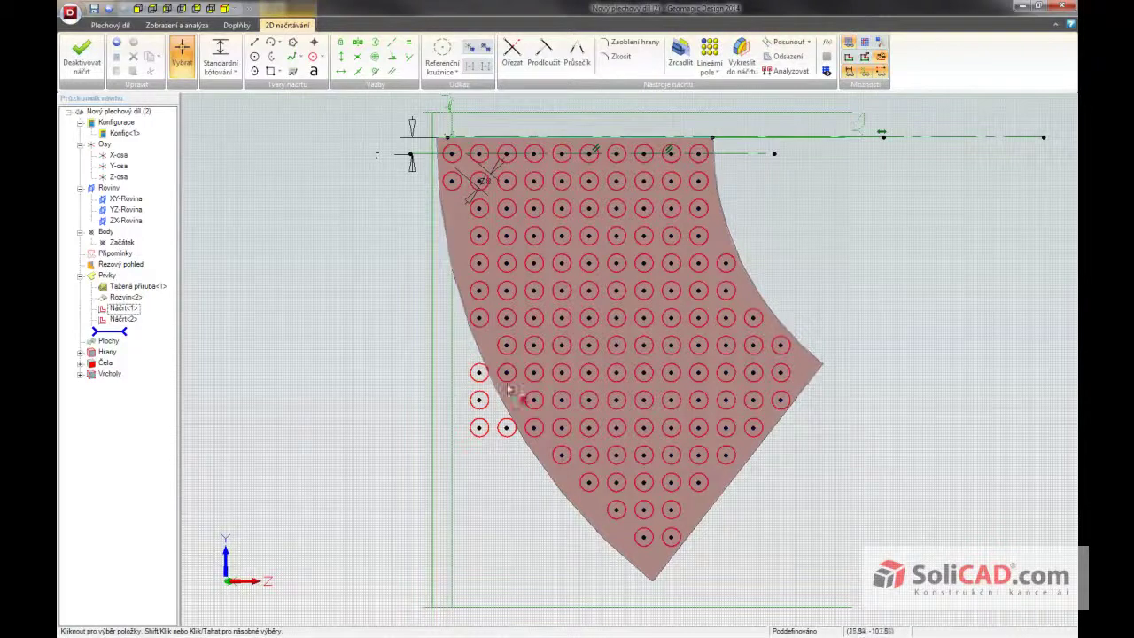
{"action": "left_click_drag", "start_coordinate": [510, 384], "coordinate": [455, 467]}
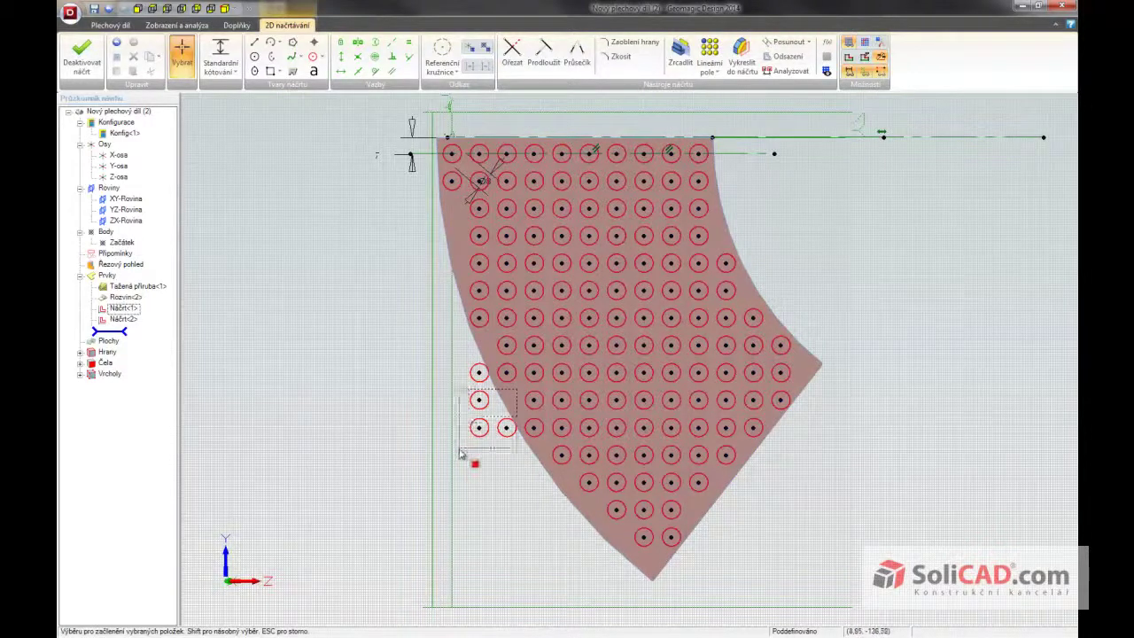
{"action": "key", "text": "Delete"}
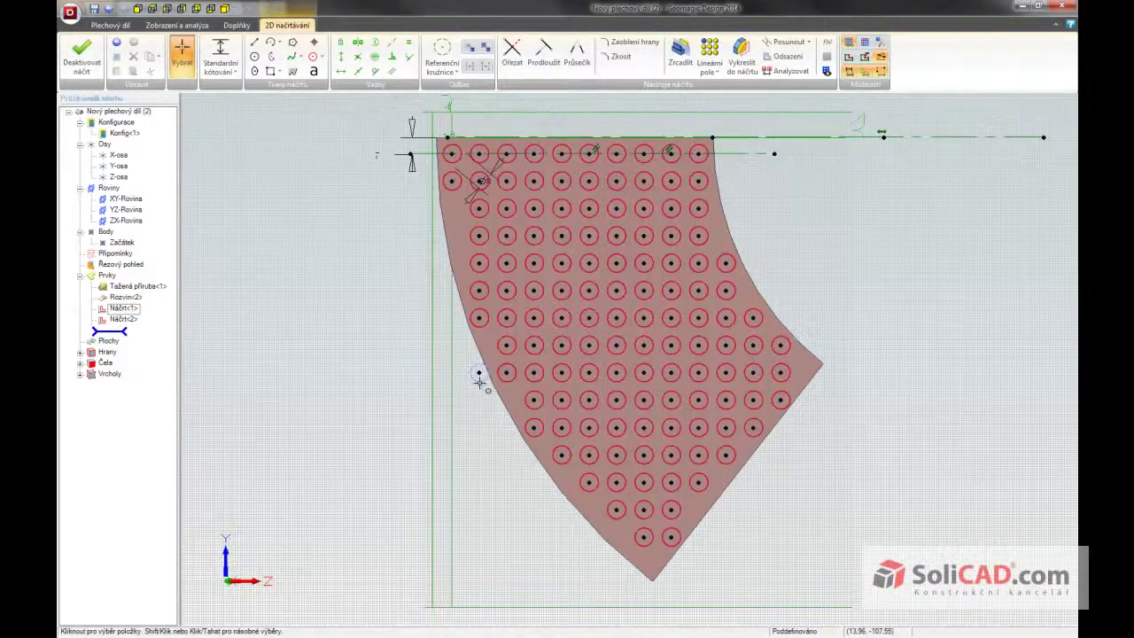
Step: Delete the individual stray circles near the left edge, right side and bottom tip
{"action": "left_click", "coordinate": [479, 379]}
{"action": "left_click", "coordinate": [781, 408]}
{"action": "key", "text": "Delete"}
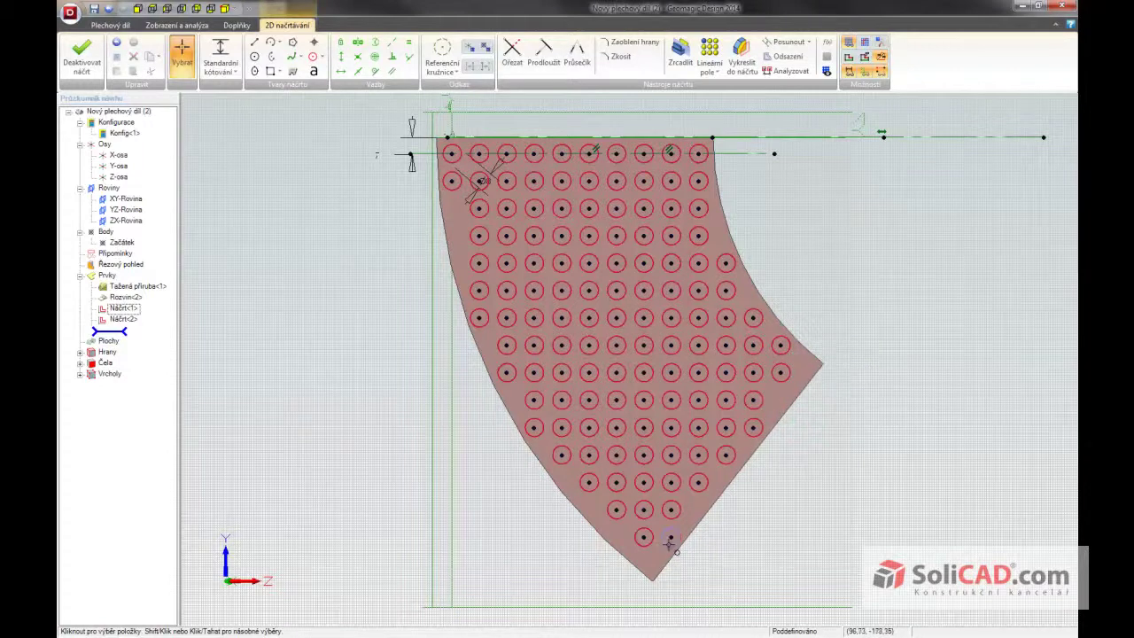
{"action": "left_click", "coordinate": [671, 537]}
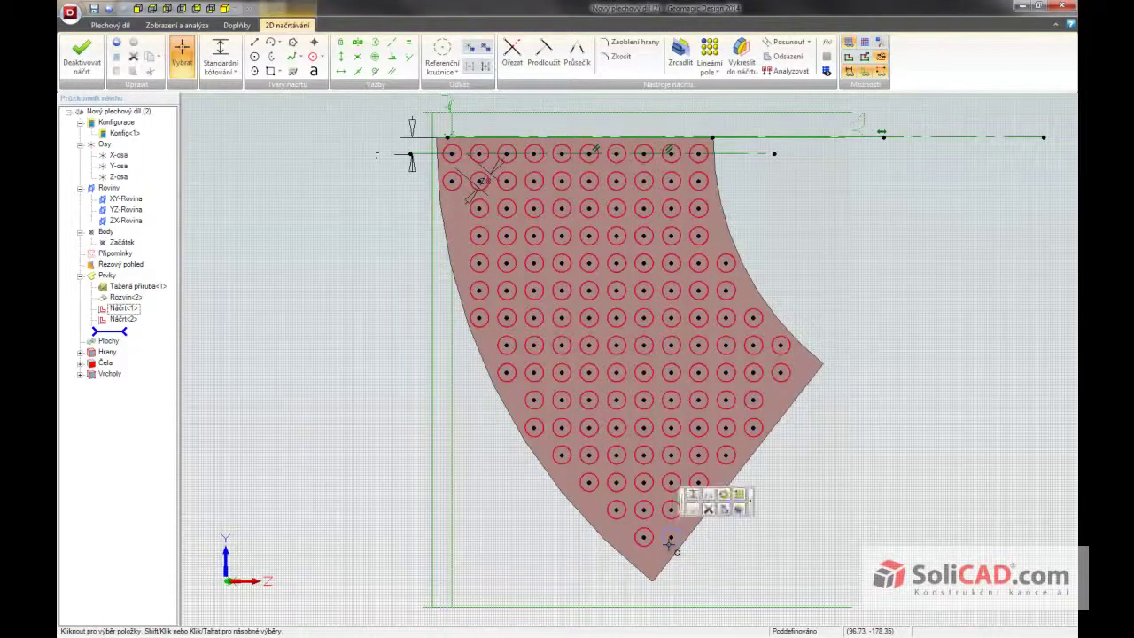
{"action": "key", "text": "Delete"}
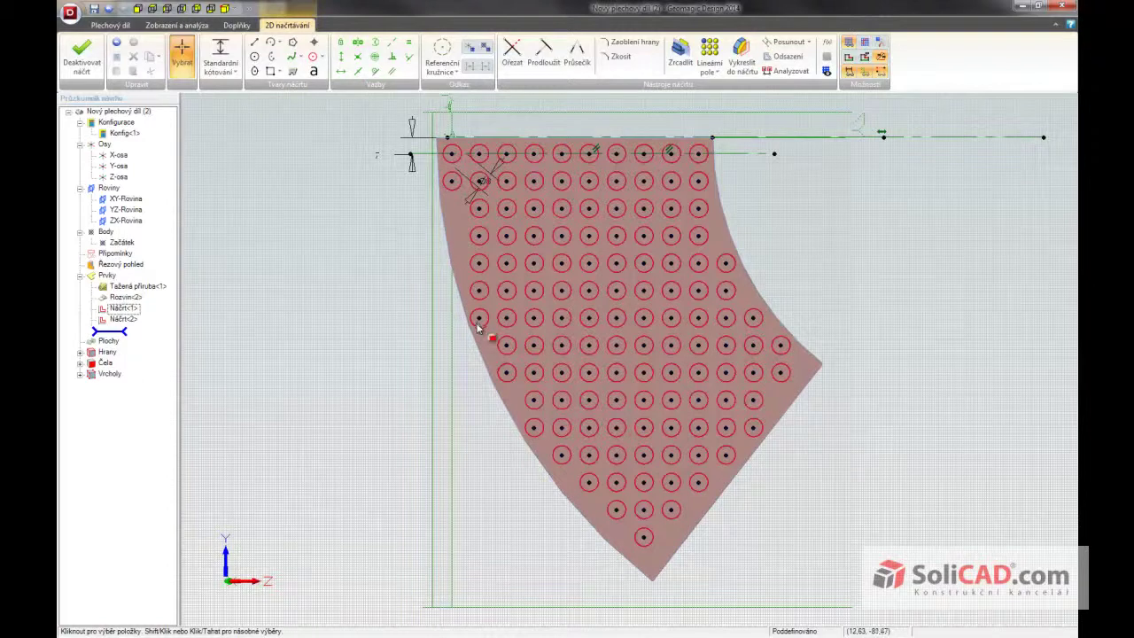
{"action": "left_click", "coordinate": [478, 326]}
{"action": "key", "text": "Delete"}
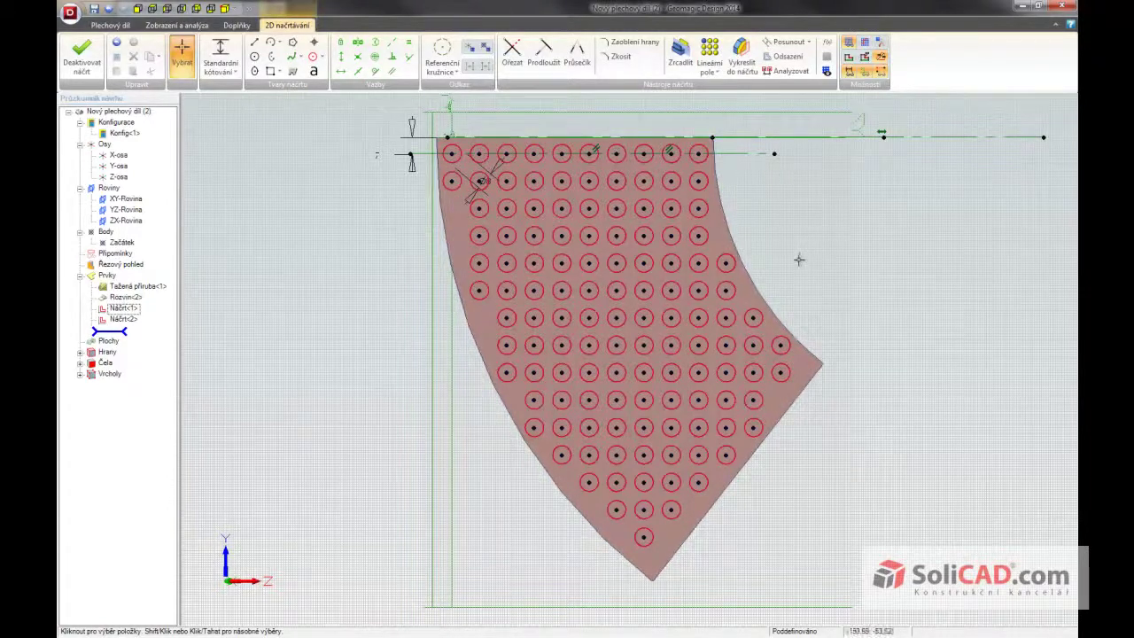
Step: Close the sketch and cut the Náčrt<3> hole circles through the flat sheet
{"action": "left_click", "coordinate": [86, 53]}
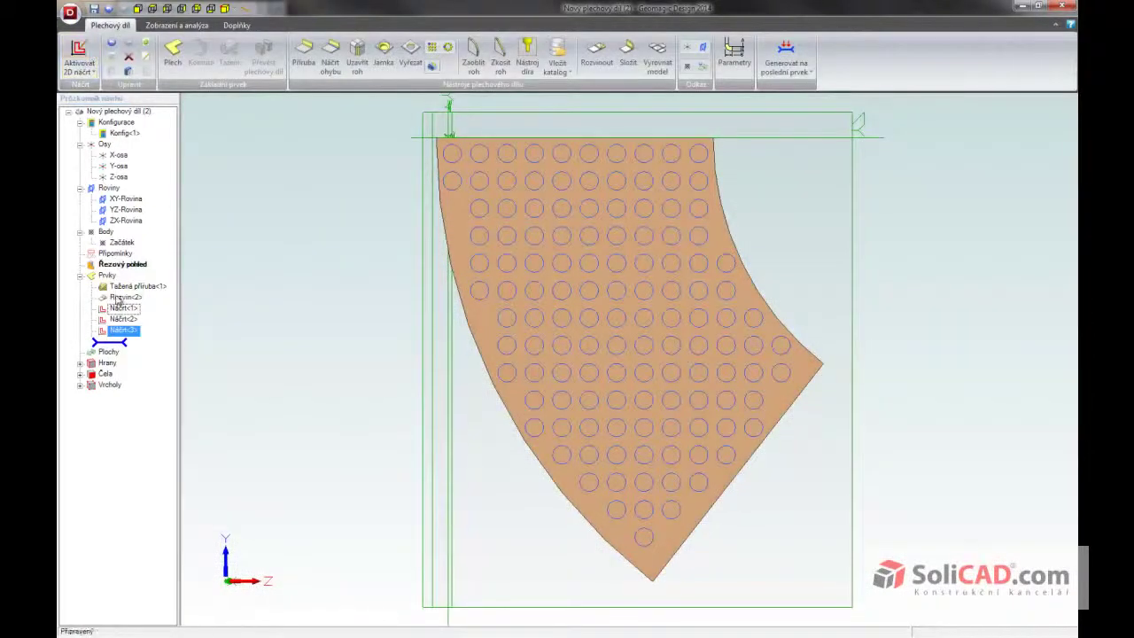
{"action": "left_click", "coordinate": [117, 330]}
{"action": "left_click", "coordinate": [412, 60]}
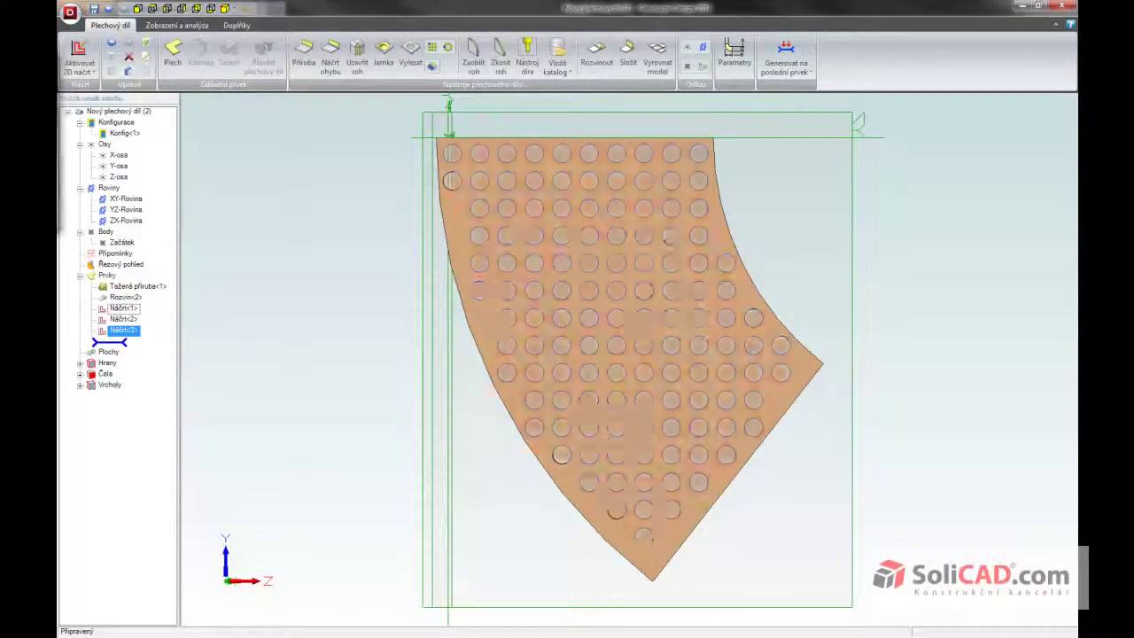
{"action": "mouse_move", "coordinate": [783, 274]}
{"action": "middle_mouse_down"}
{"action": "mouse_move", "coordinate": [752, 283]}
{"action": "mouse_move", "coordinate": [772, 283]}
{"action": "mouse_move", "coordinate": [783, 262]}
{"action": "mouse_move", "coordinate": [788, 271]}
{"action": "middle_mouse_up"}
Step: Fold all unfolded bends to roll the perforated blank into a tapered tube
{"action": "left_click", "coordinate": [629, 62]}
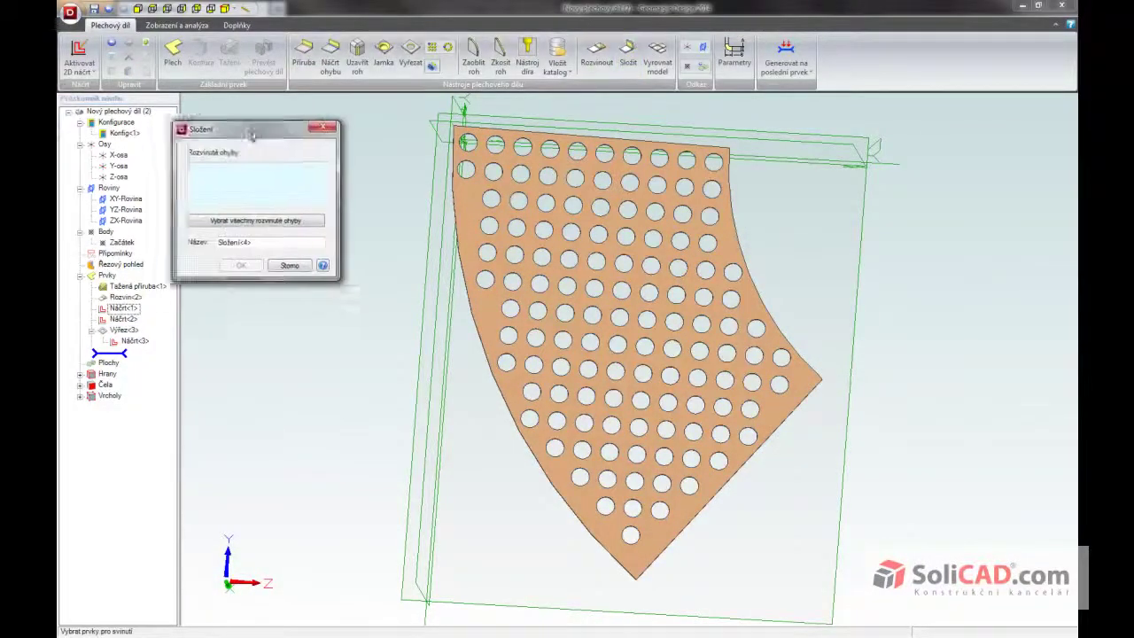
{"action": "left_click", "coordinate": [325, 233]}
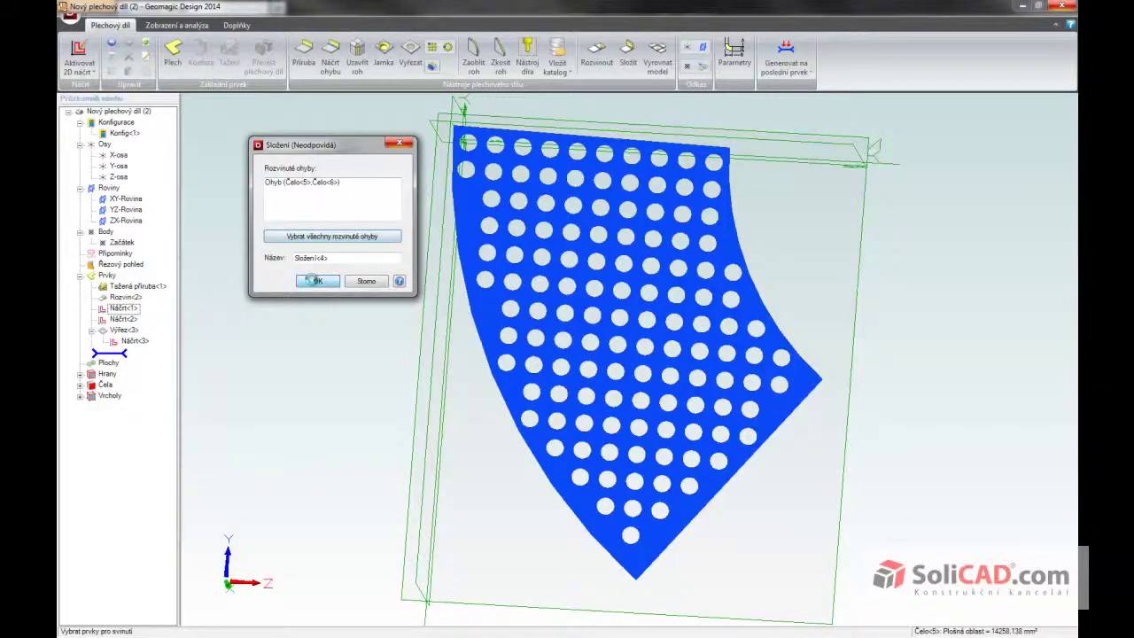
{"action": "left_click", "coordinate": [314, 280]}
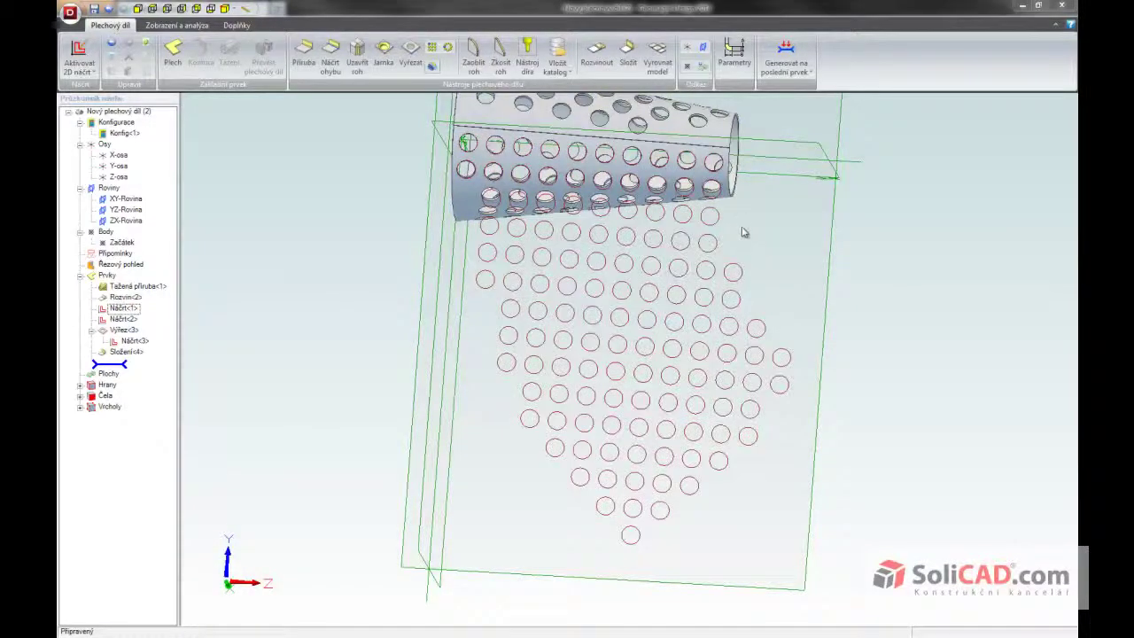
{"action": "mouse_move", "coordinate": [742, 227]}
{"action": "middle_mouse_down"}
{"action": "mouse_move", "coordinate": [706, 295]}
{"action": "mouse_move", "coordinate": [631, 330]}
{"action": "mouse_move", "coordinate": [628, 306]}
{"action": "middle_mouse_up"}
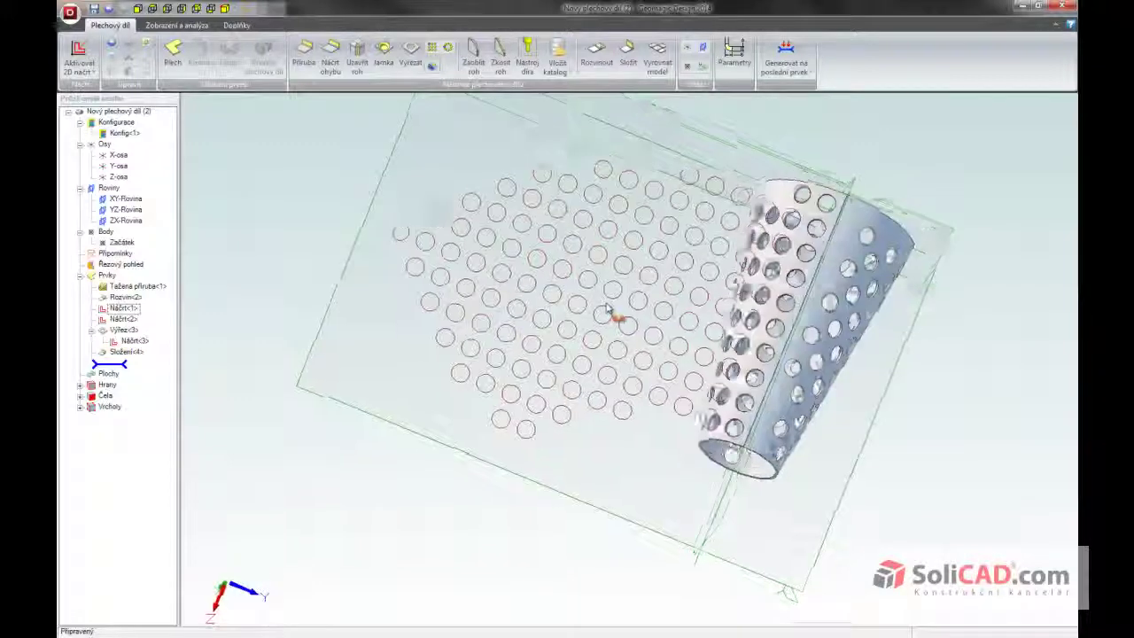